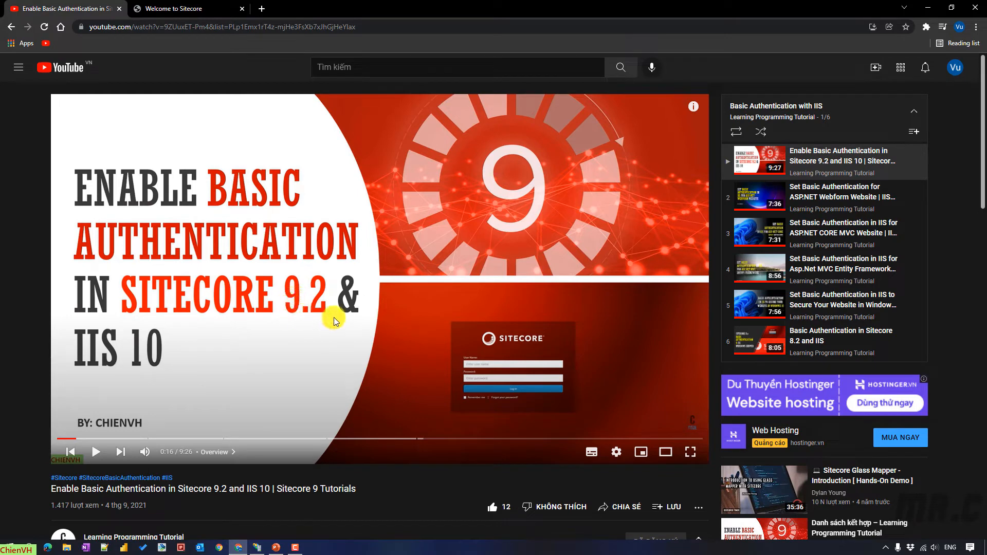
- Switch to the 'Welcome to Sitecore' tab showing sc101sc.dev.local
click(193, 5)
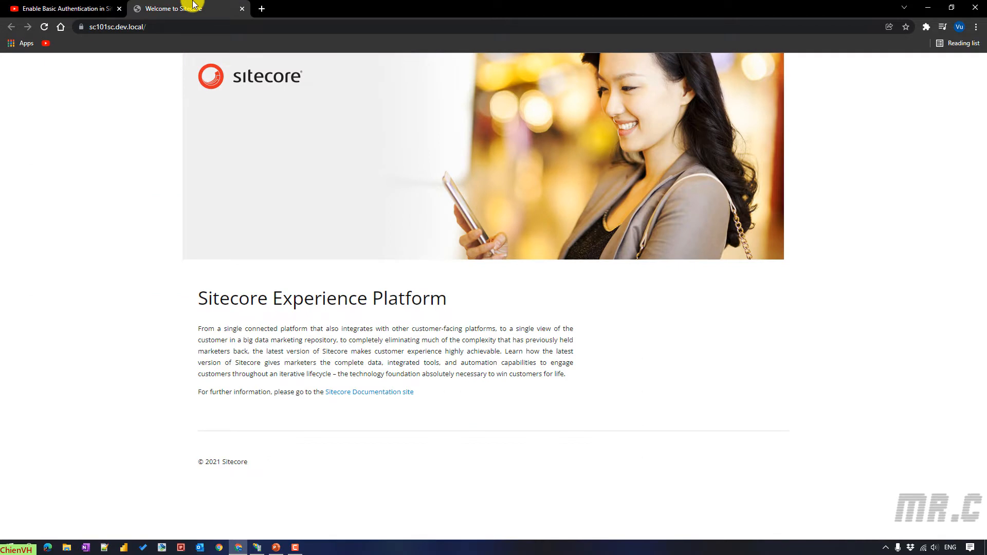
- Open Control Panel via a Start search and go to Programs > Turn Windows features on or off
key(super)
text(contorl)
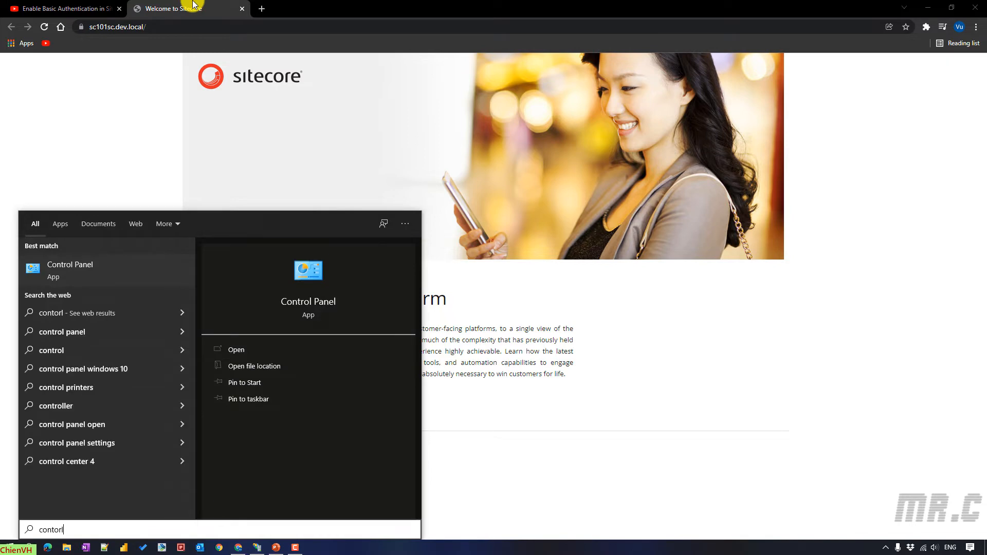
click(64, 271)
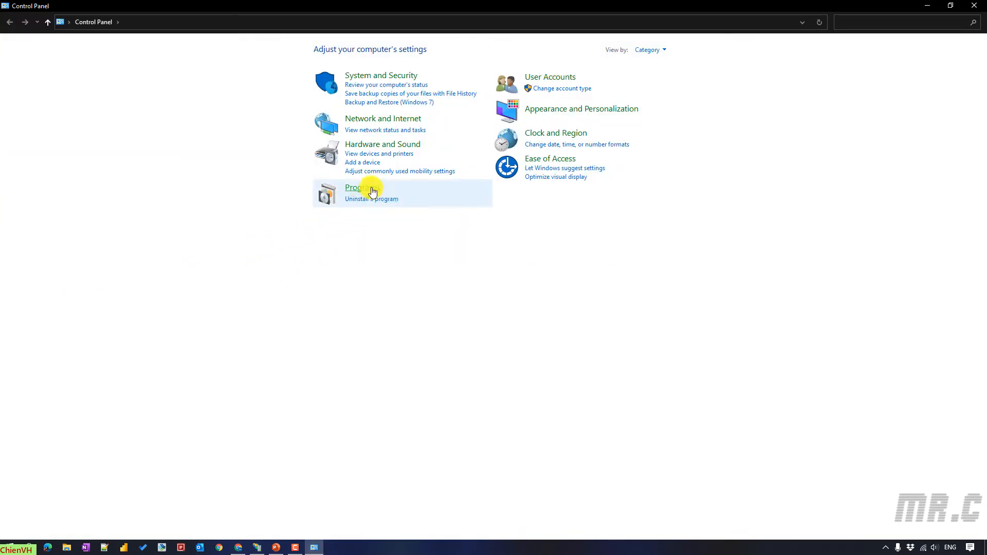
click(366, 189)
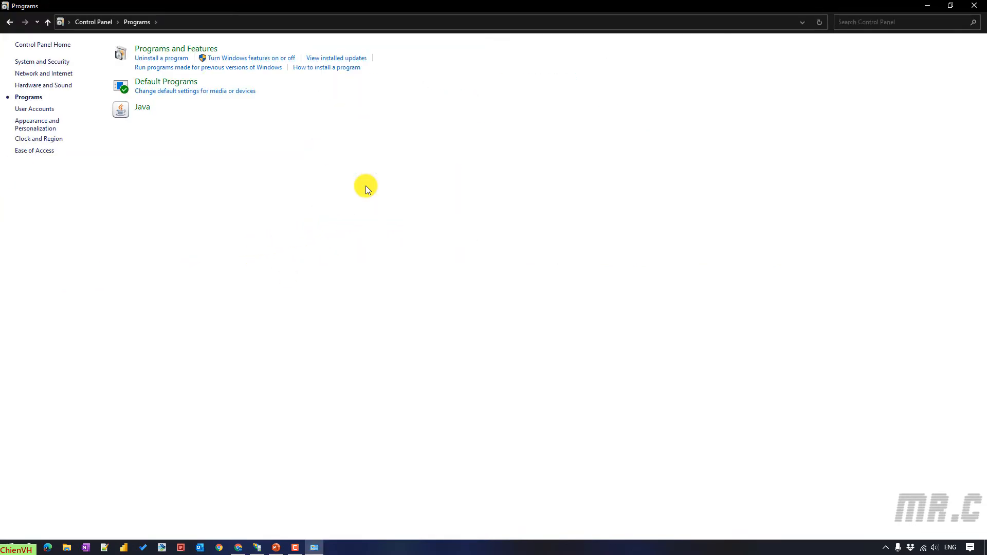
click(274, 63)
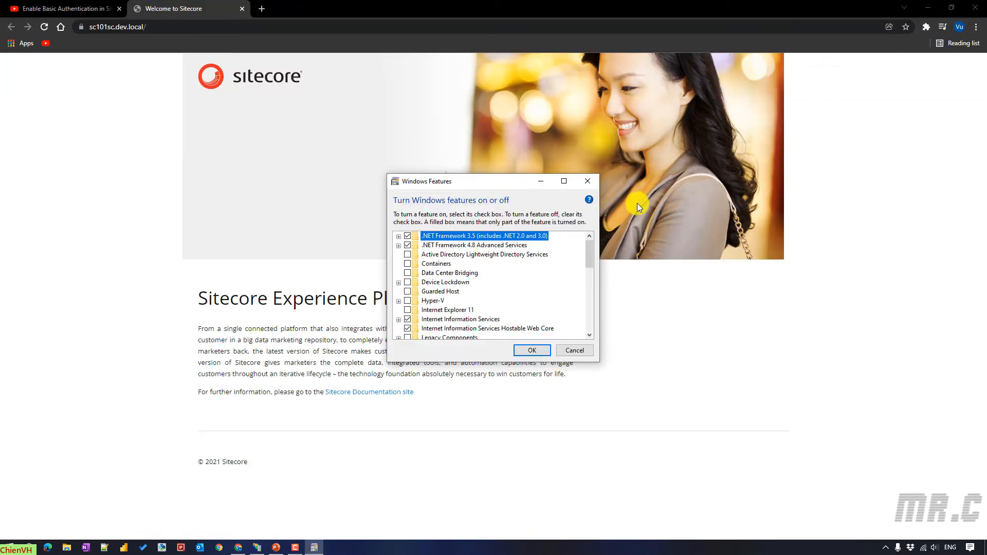
- Check Basic Authentication is ticked under IIS > World Wide Web Services > Security, then close unchanged
click(563, 181)
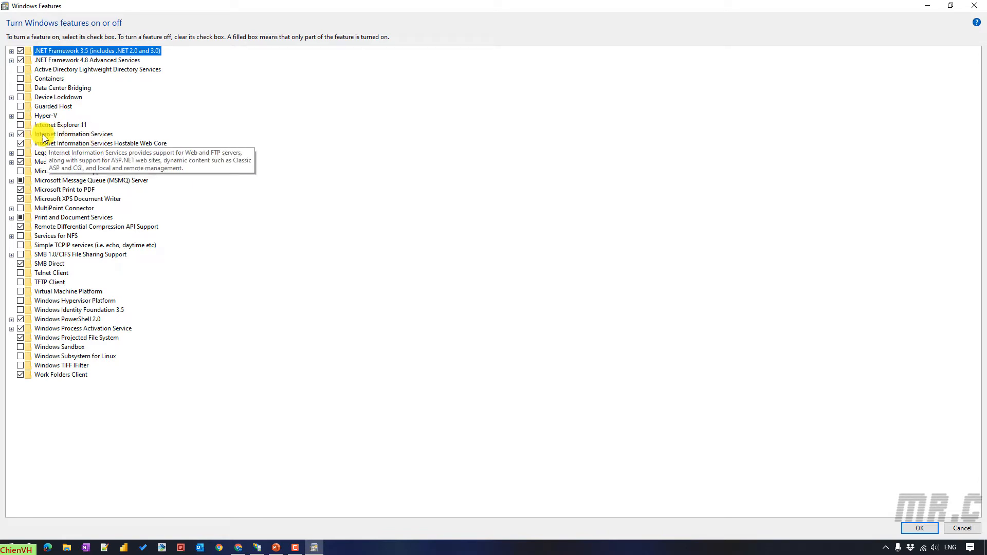
click(12, 134)
click(22, 162)
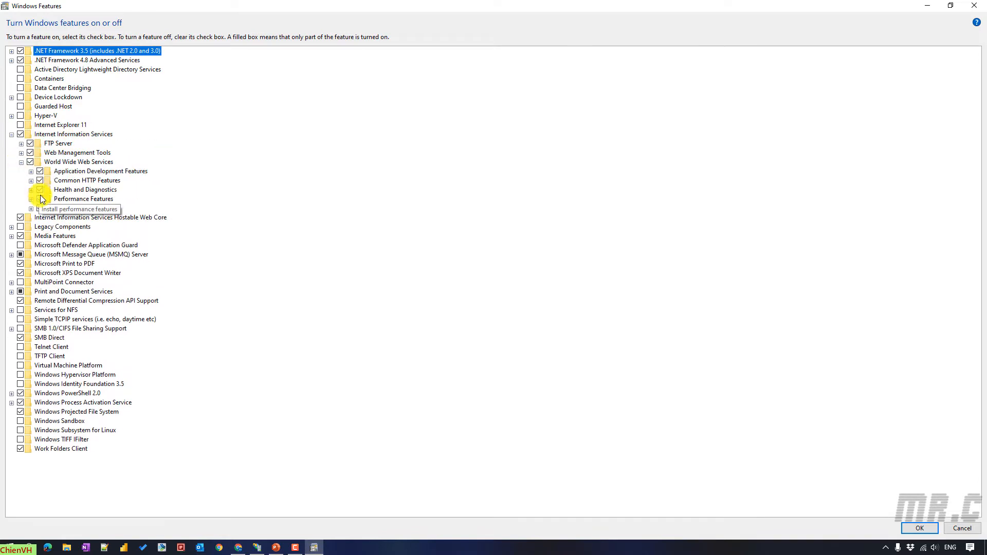
click(31, 208)
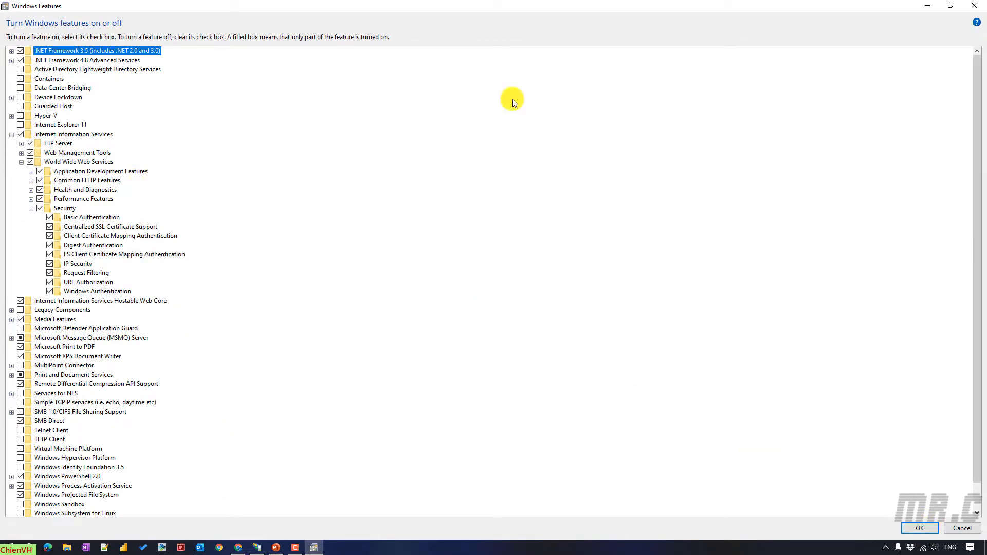
click(975, 7)
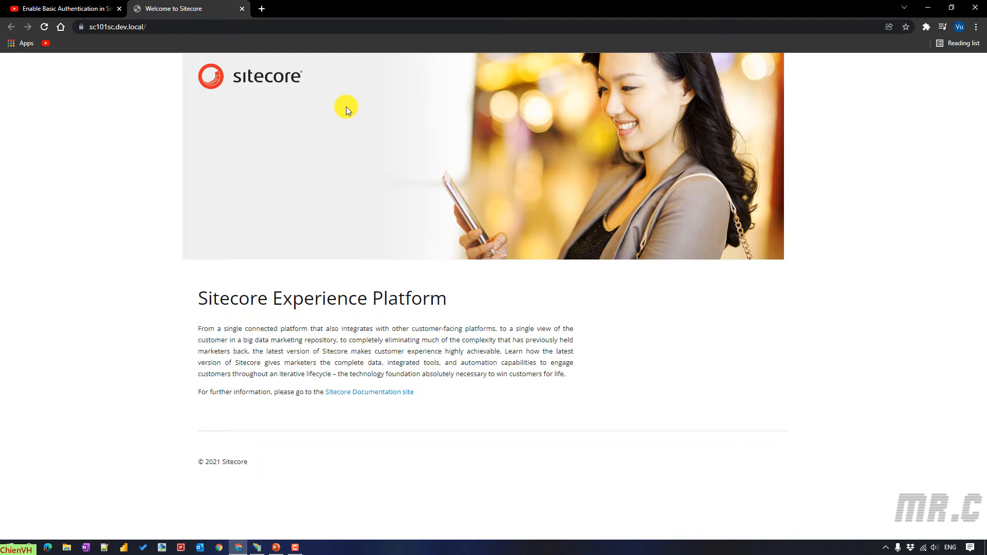
- Open Computer Management via the 'compu' search and show Local Users and Groups > Users
key(super)
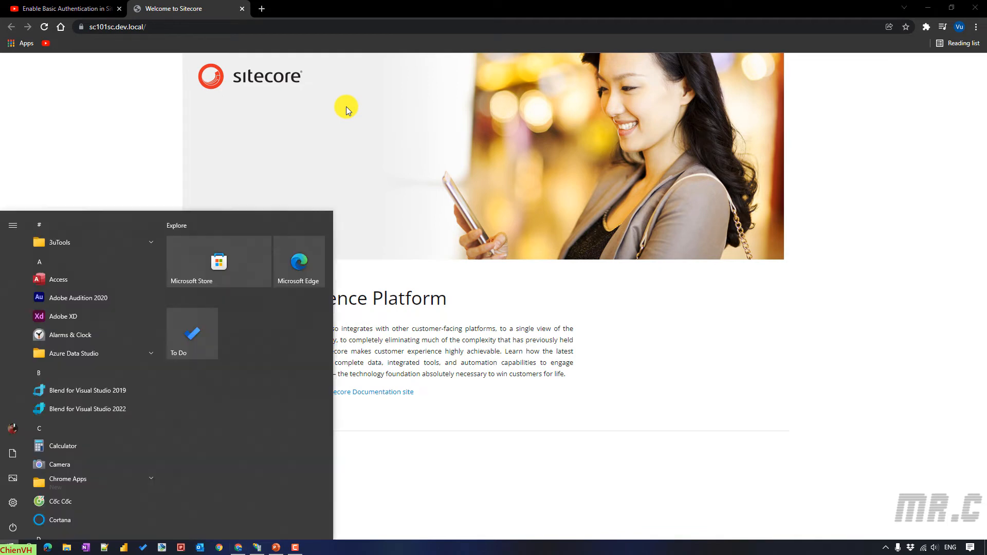
text(compu)
click(112, 268)
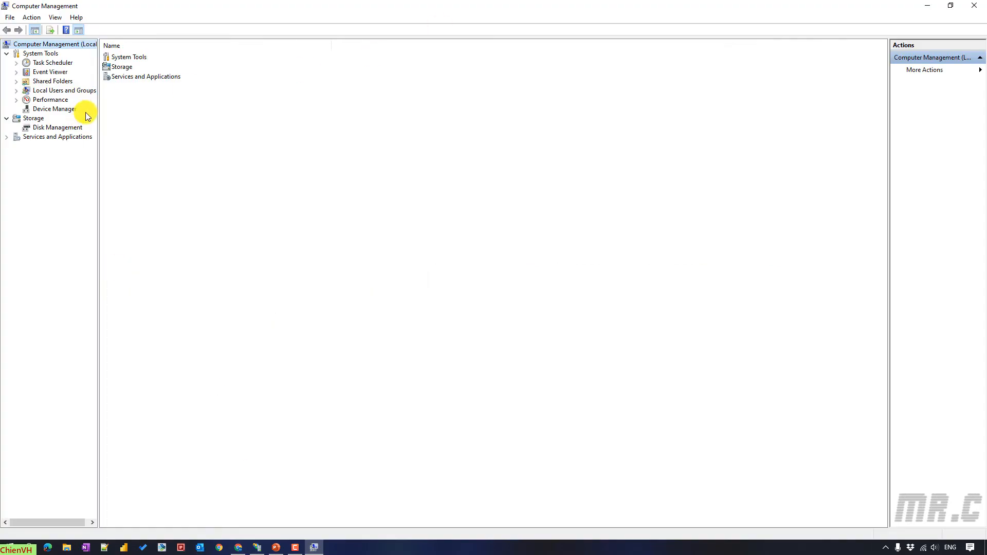
drag(99, 96, 151, 98)
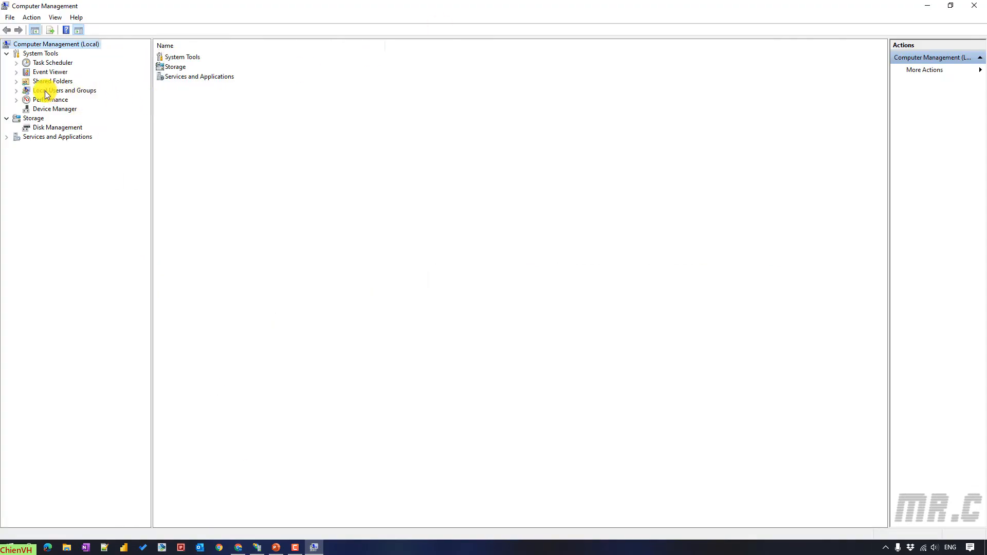
click(17, 91)
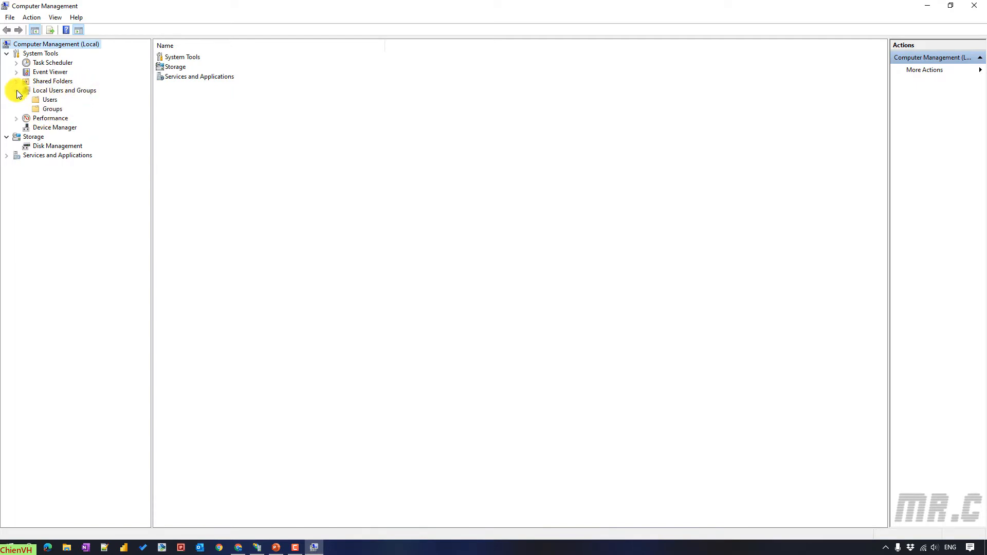
click(47, 100)
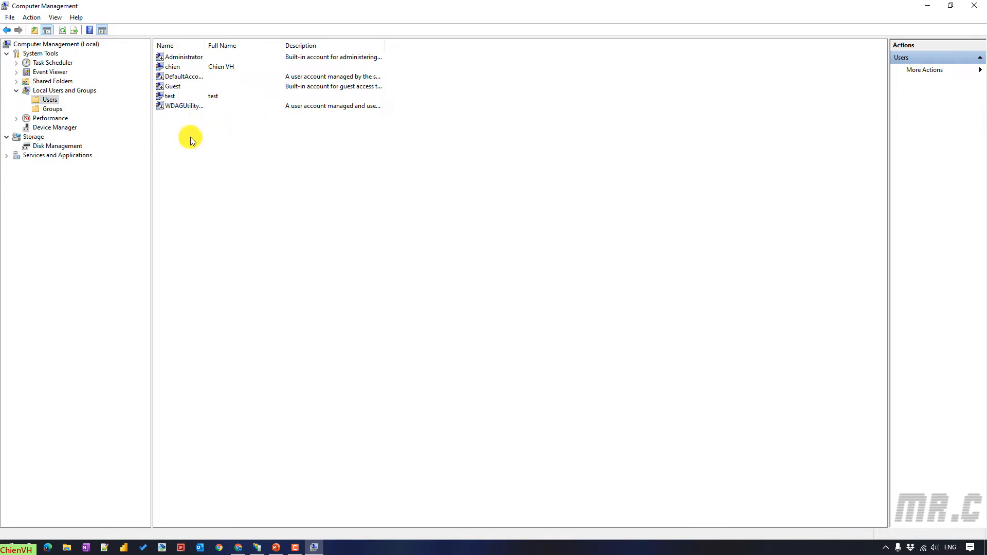
- Bring up the New User form from the user list, then cancel it
right_click(197, 149)
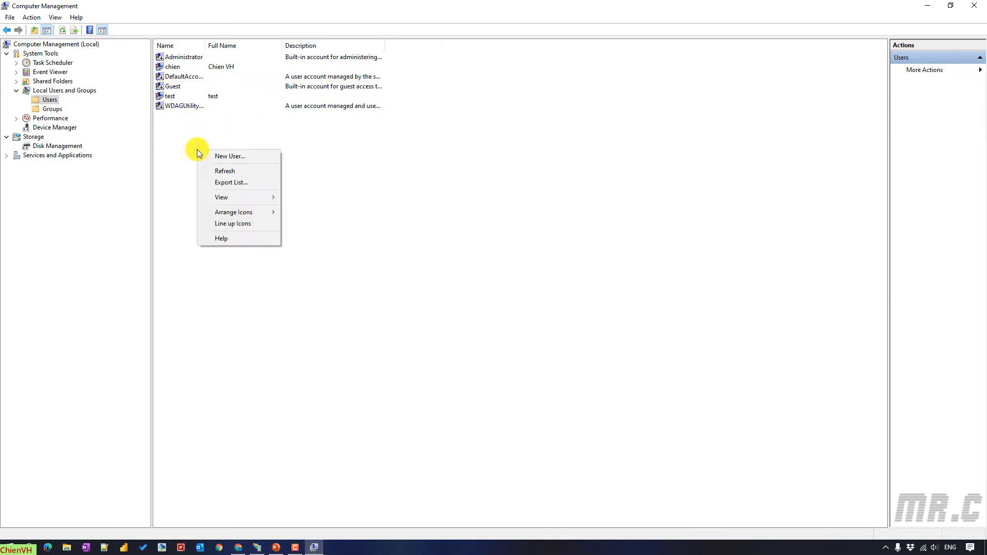
click(226, 157)
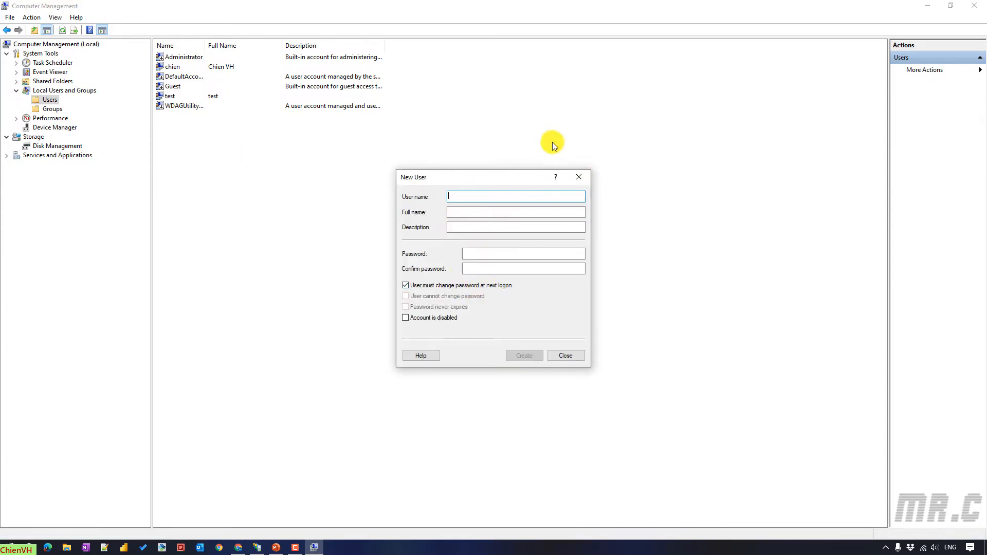
click(579, 176)
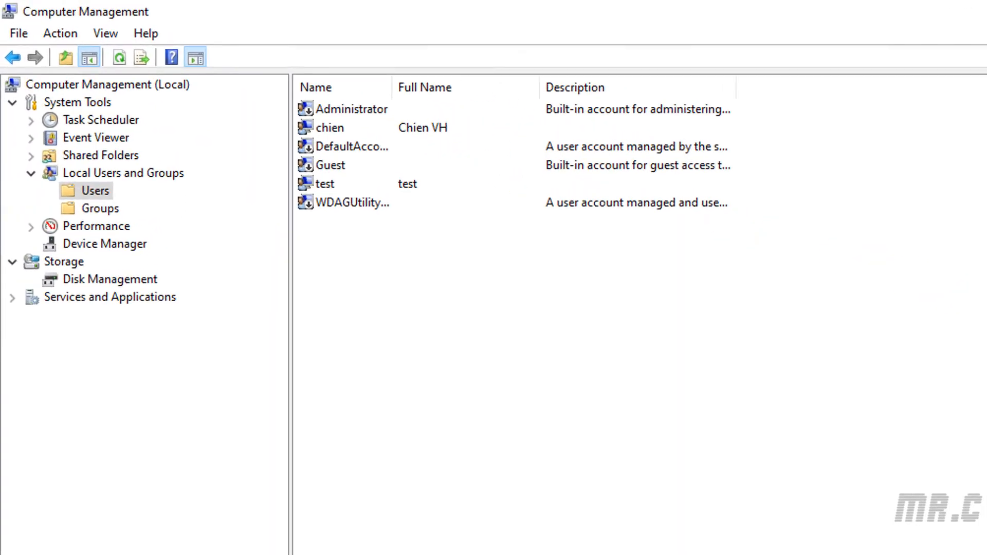
- Set a new password on the 'test' account, entering and confirming it
double_click(347, 191)
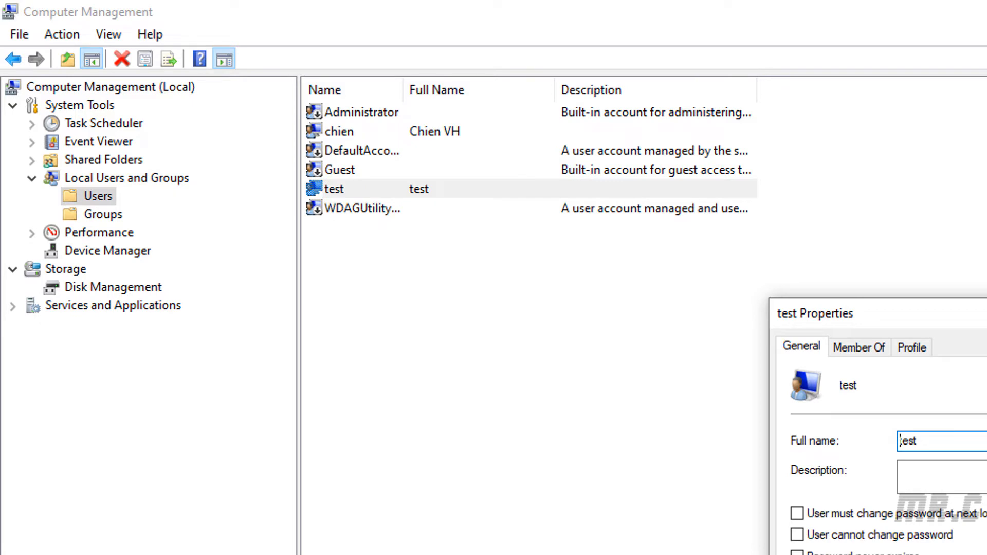
key(Escape)
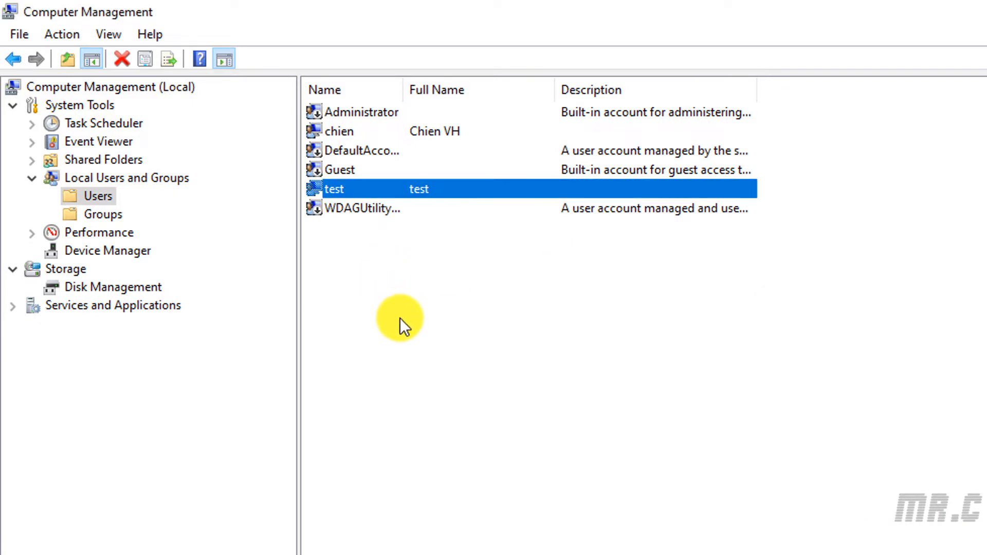
right_click(369, 191)
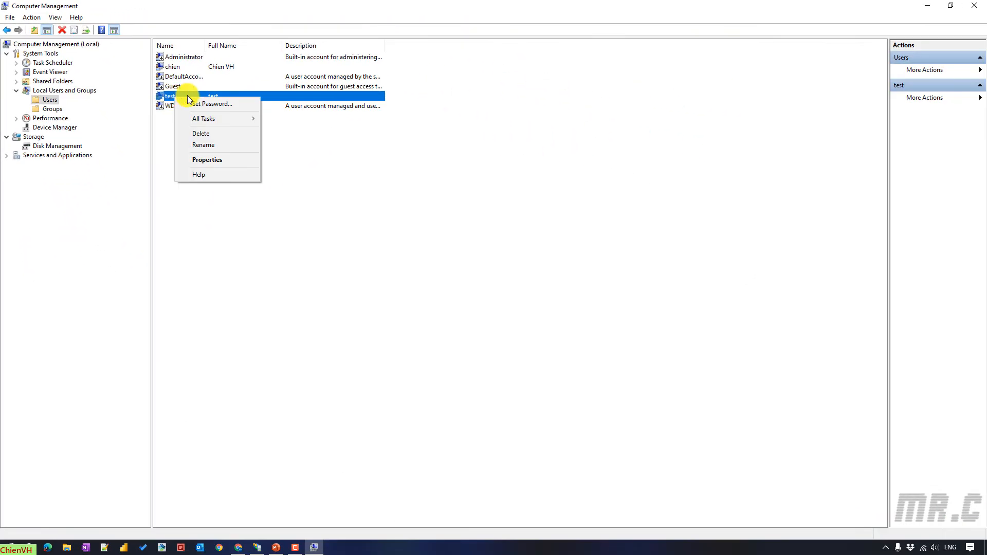
click(212, 104)
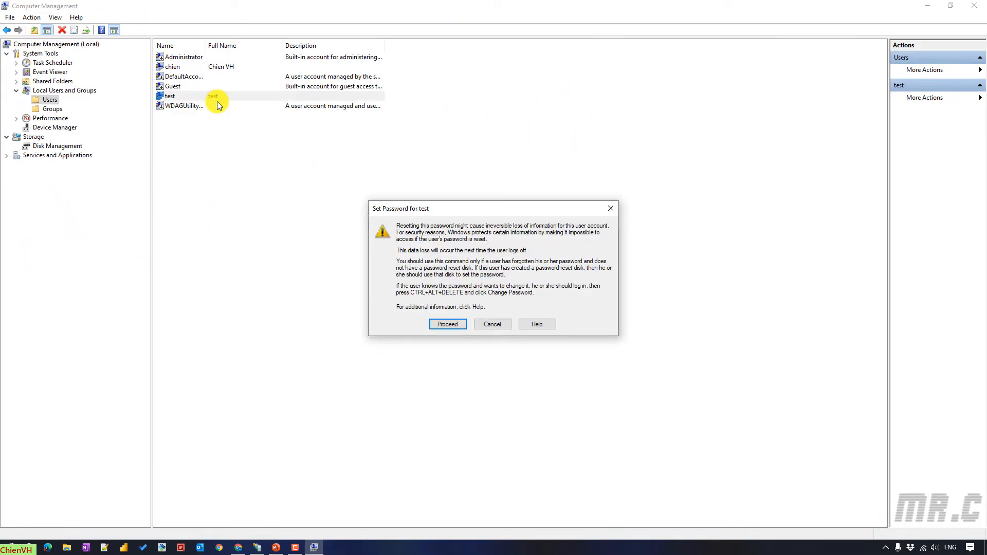
click(450, 259)
text(123)
click(502, 246)
text(123)
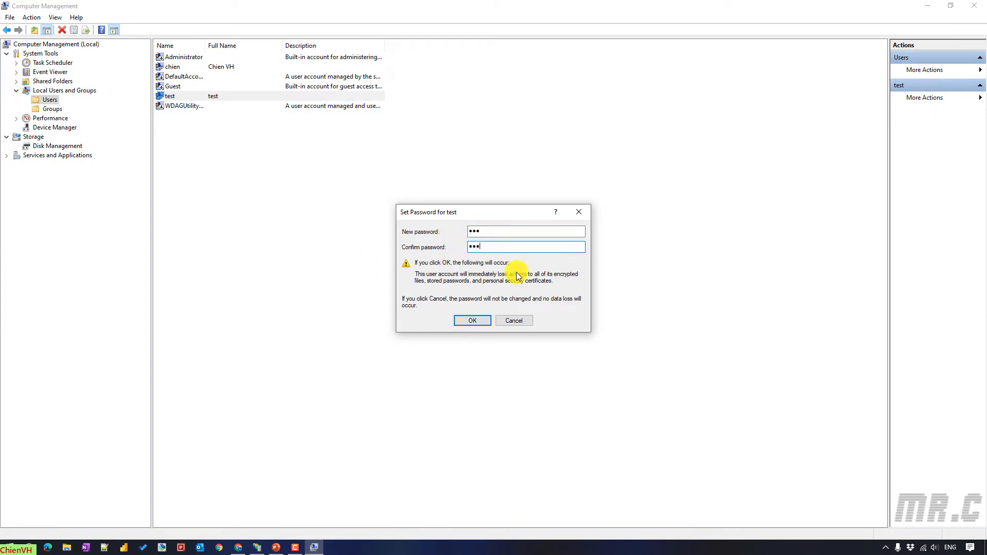
click(472, 321)
click(522, 294)
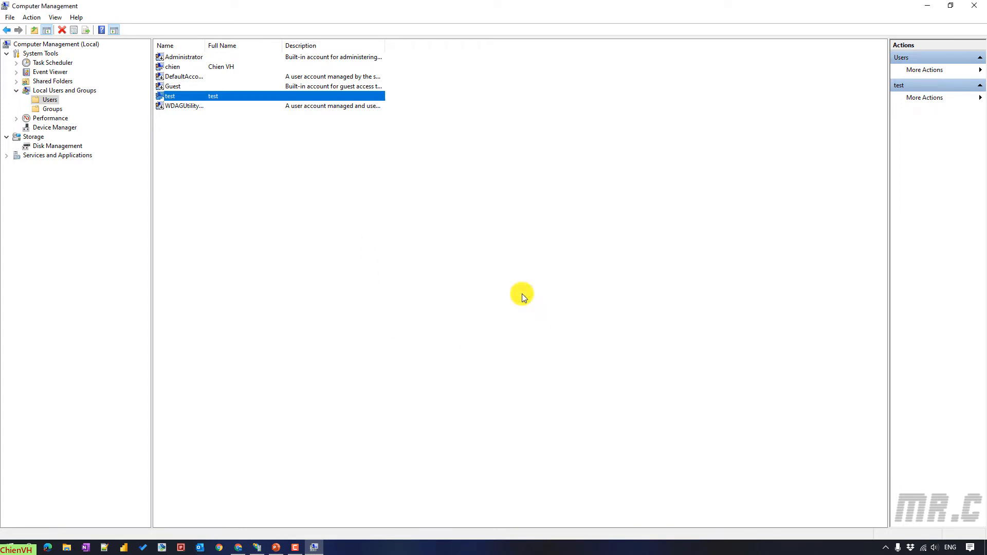
- Reselect the test account and close Computer Management
click(342, 174)
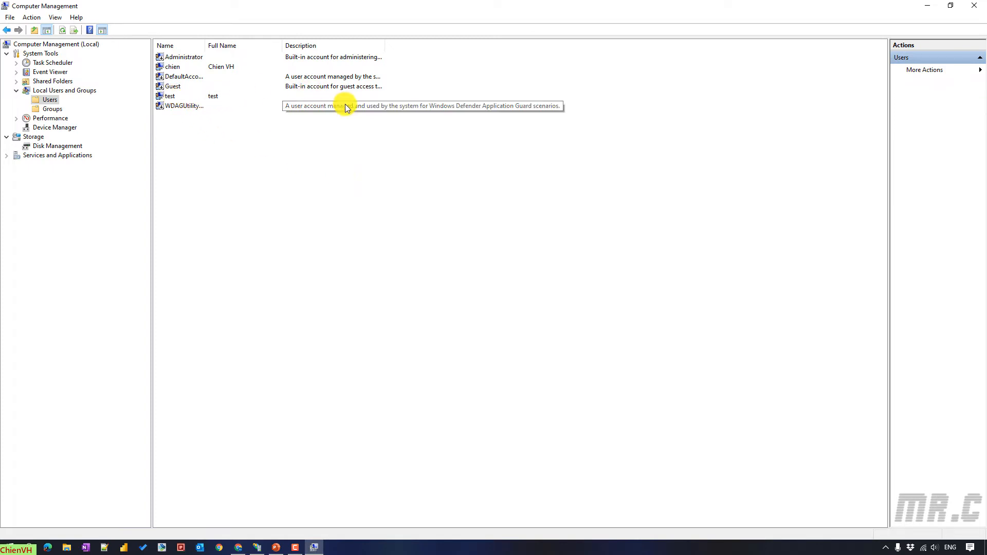
click(172, 97)
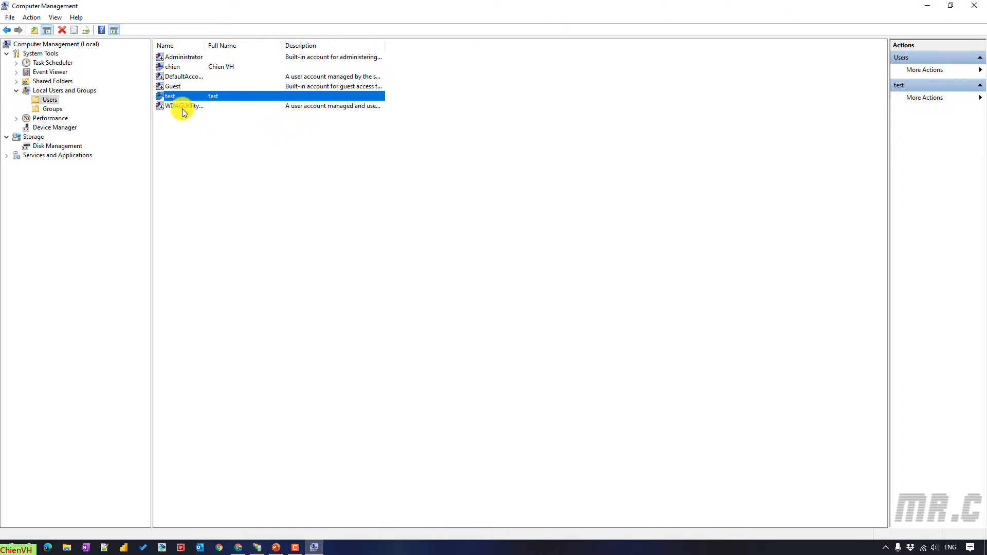
click(973, 5)
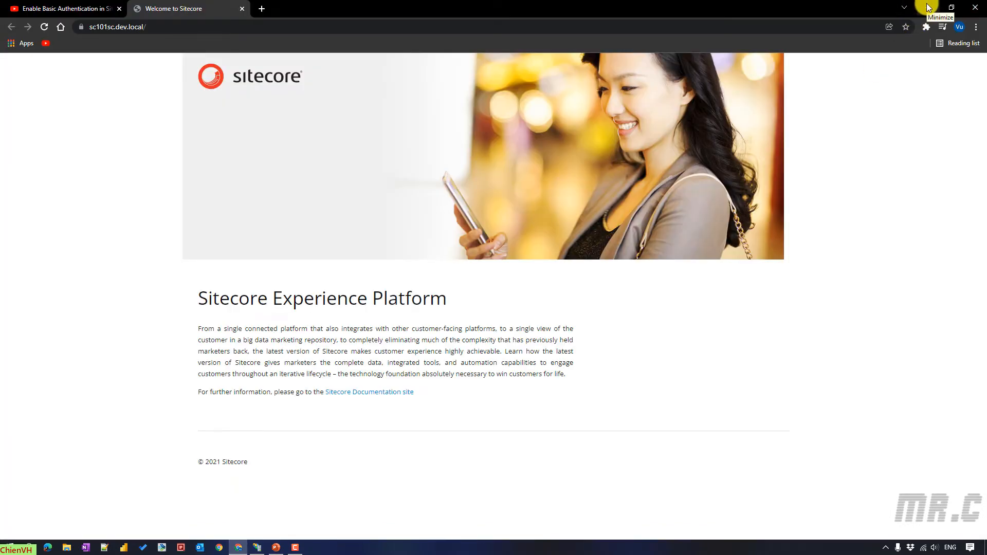
- Copy the owin:AutomaticAppStartup config line from the PowerPoint training slide
click(928, 8)
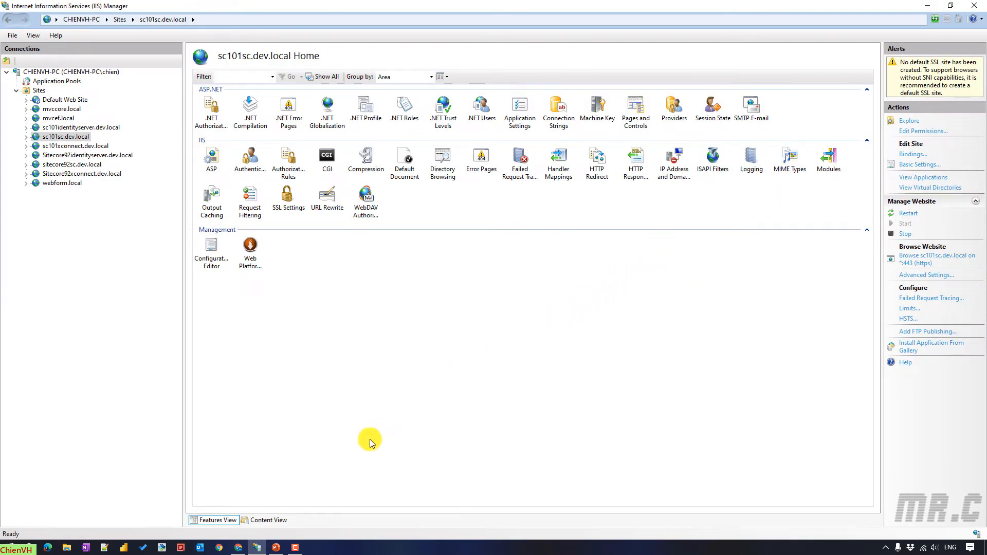
click(276, 547)
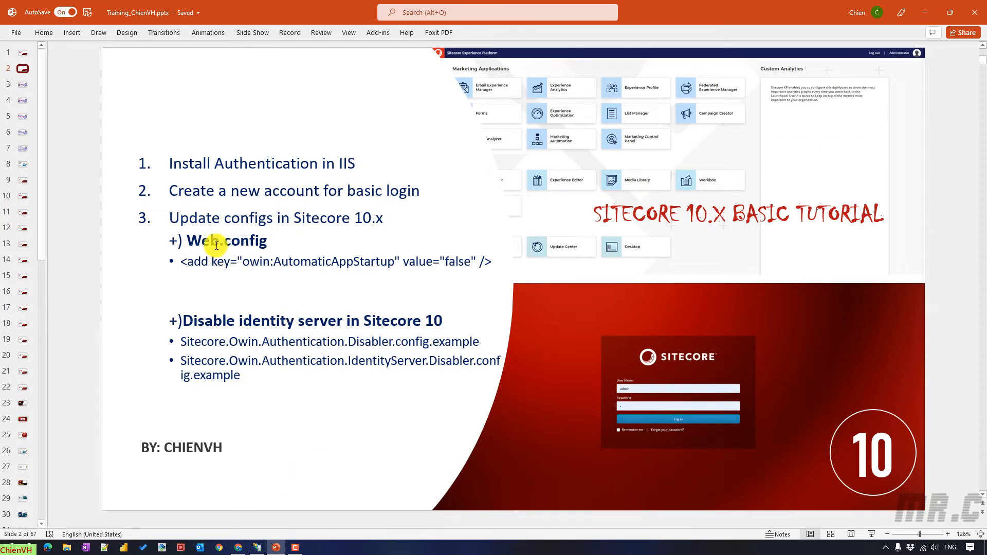
click(185, 262)
click(434, 245)
triple_click(494, 265)
key(ctrl+c)
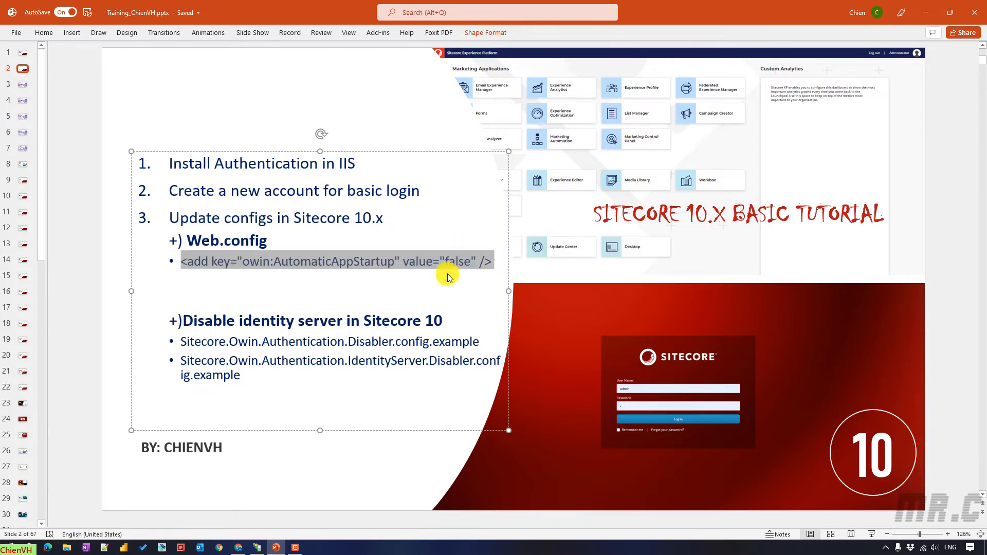
- Explore the sc101sc.dev.local site folder from IIS Manager and edit Web.config in Notepad++
click(257, 548)
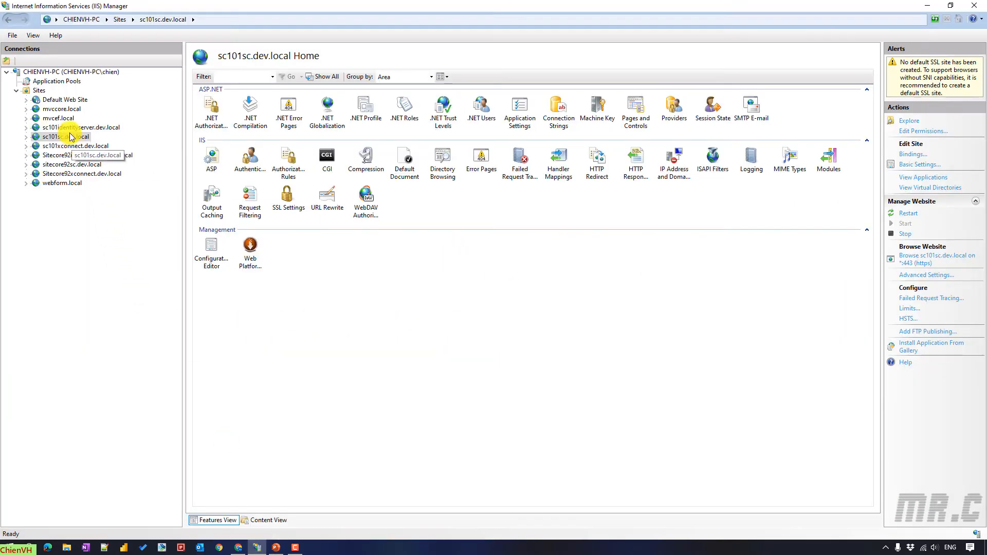
right_click(71, 138)
click(84, 139)
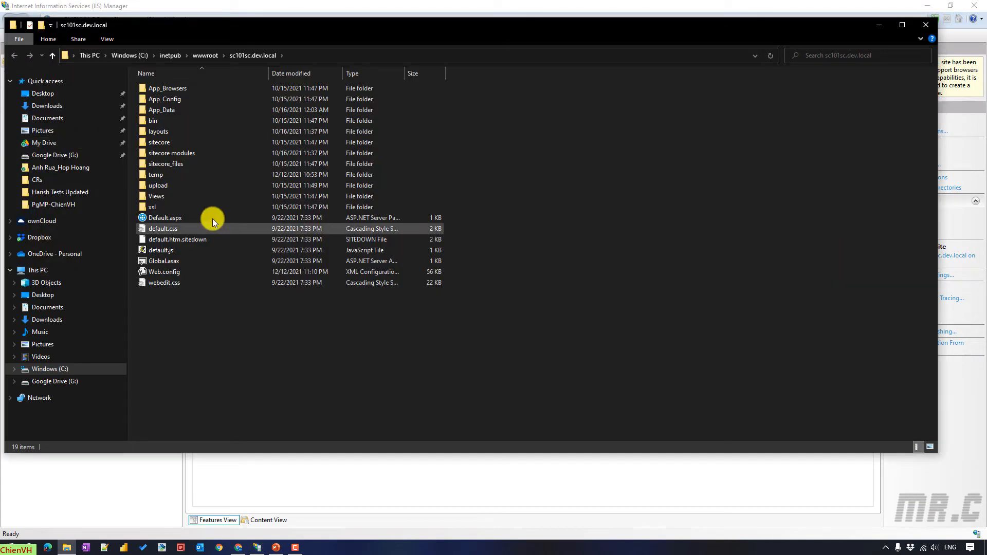
click(154, 274)
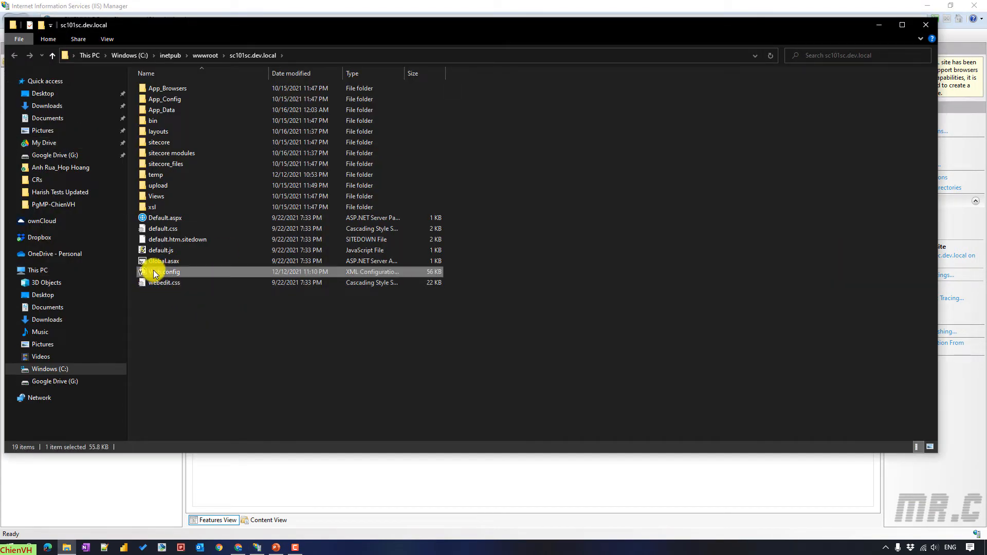
right_click(154, 274)
click(175, 322)
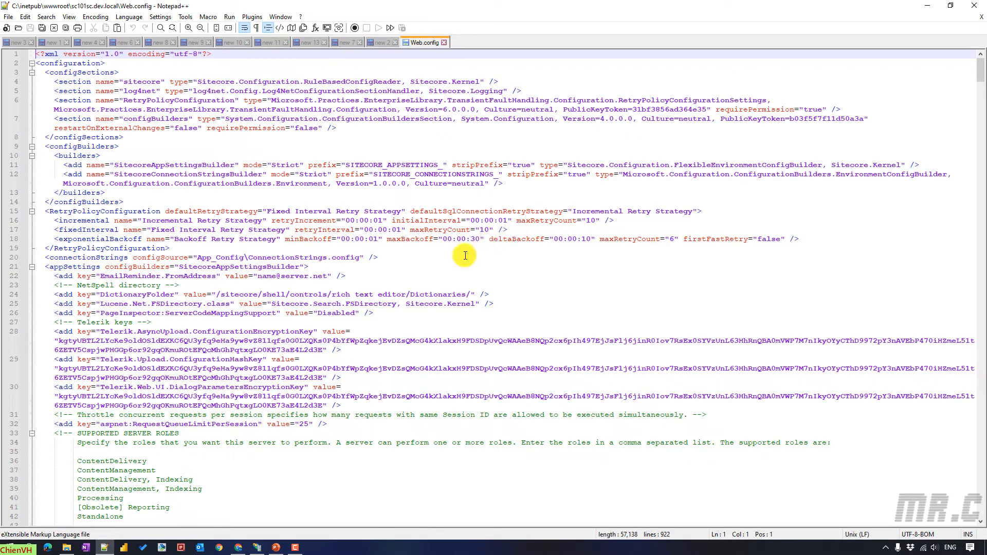
- Paste the owin:AutomaticAppStartup 'false' setting as line 23 and remove the leftover blank line
click(367, 272)
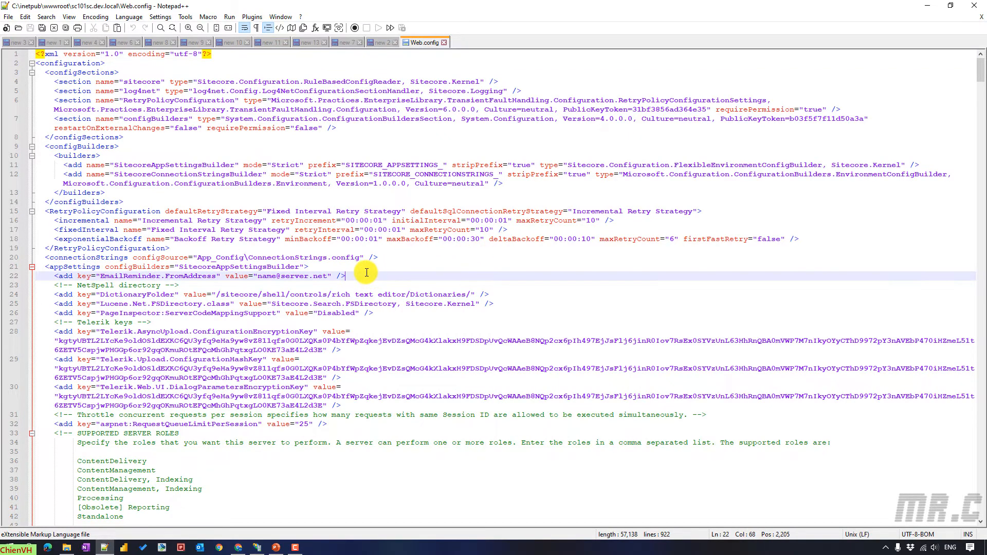
key(ctrl+v)
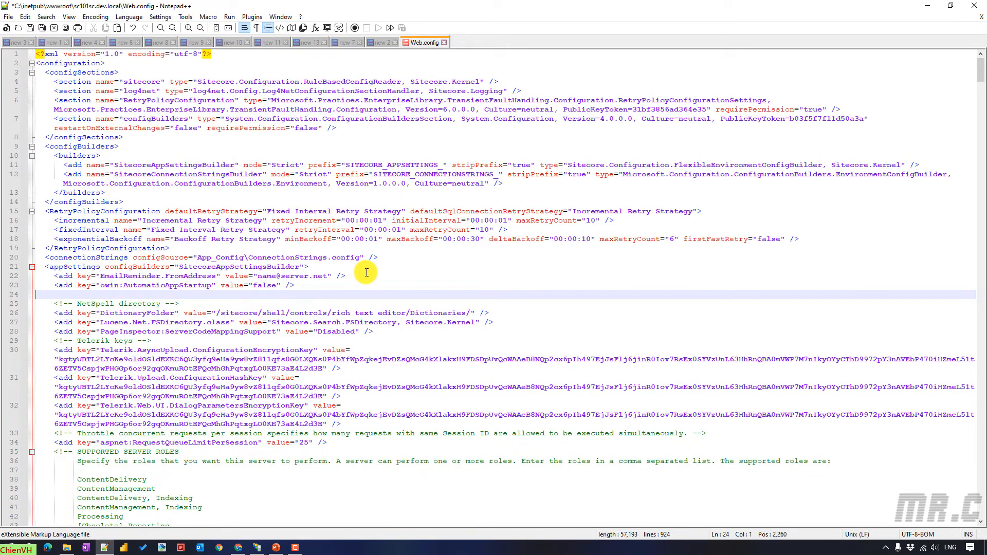
click(336, 282)
key(Delete)
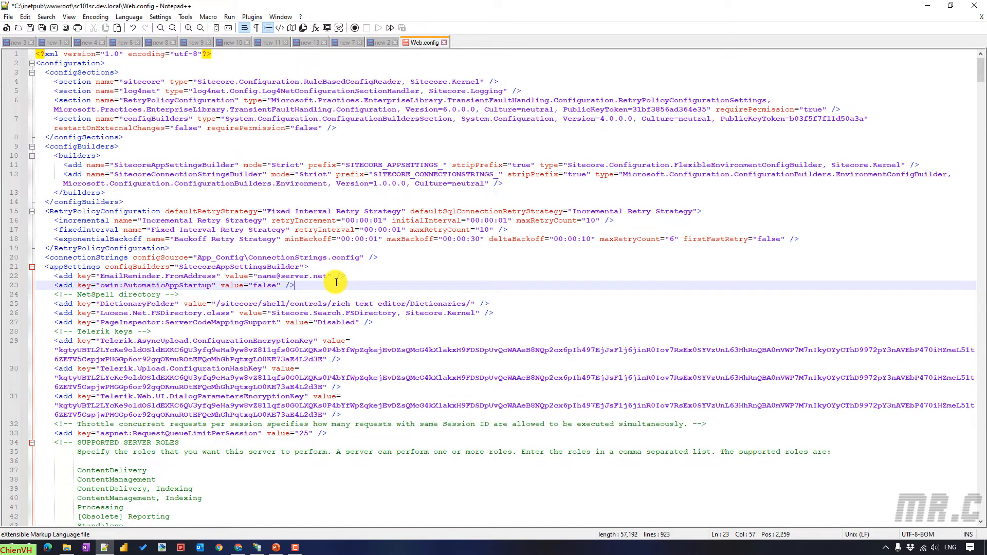
- Save Web.config, relaunching Notepad++ as administrator to allow the write
key(ctrl+s)
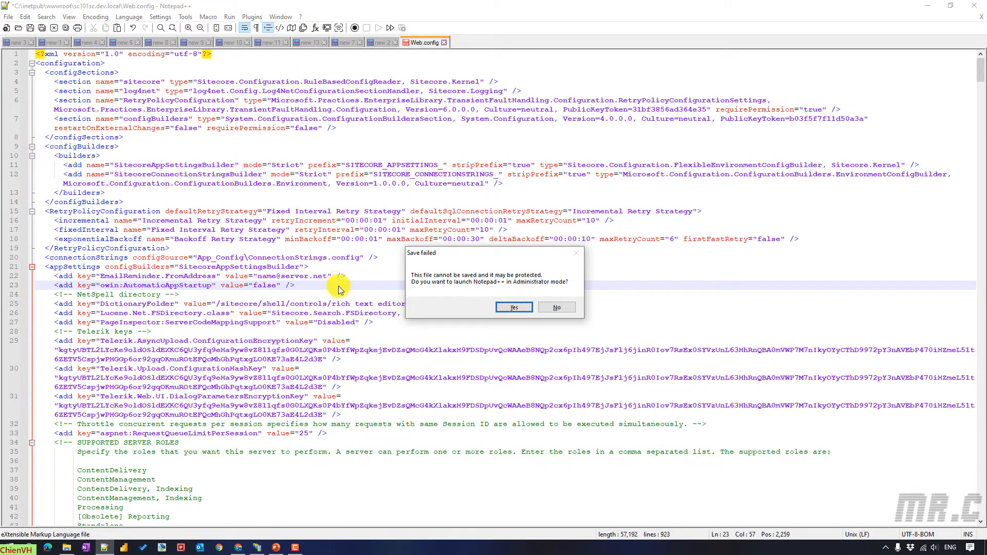
click(504, 307)
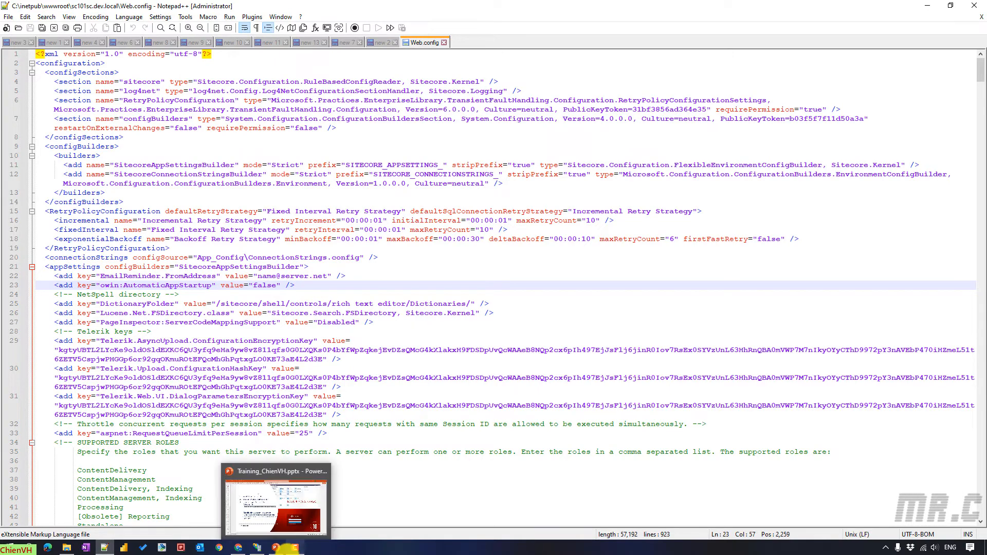
click(277, 548)
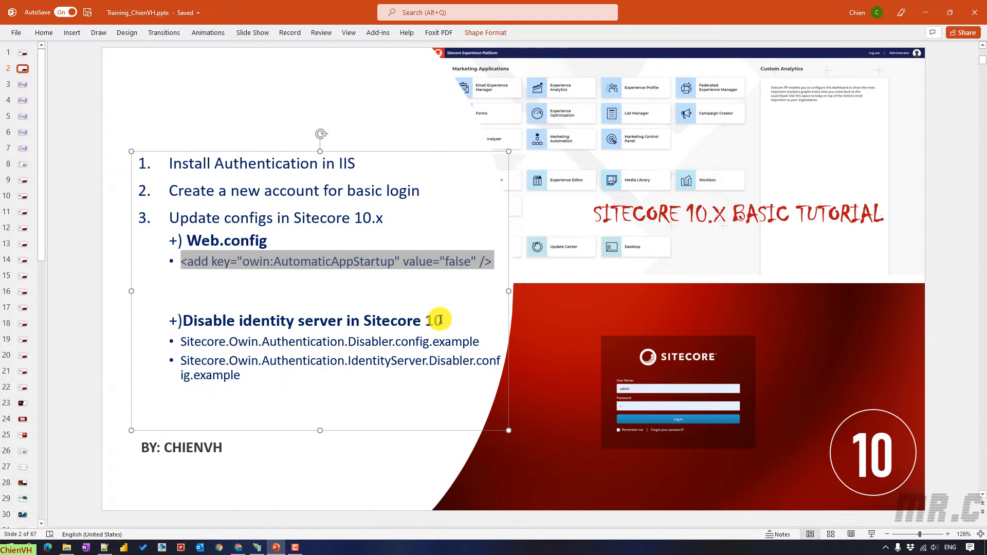
- Minimize the PowerPoint presentation and return to the site's File Explorer window
click(425, 461)
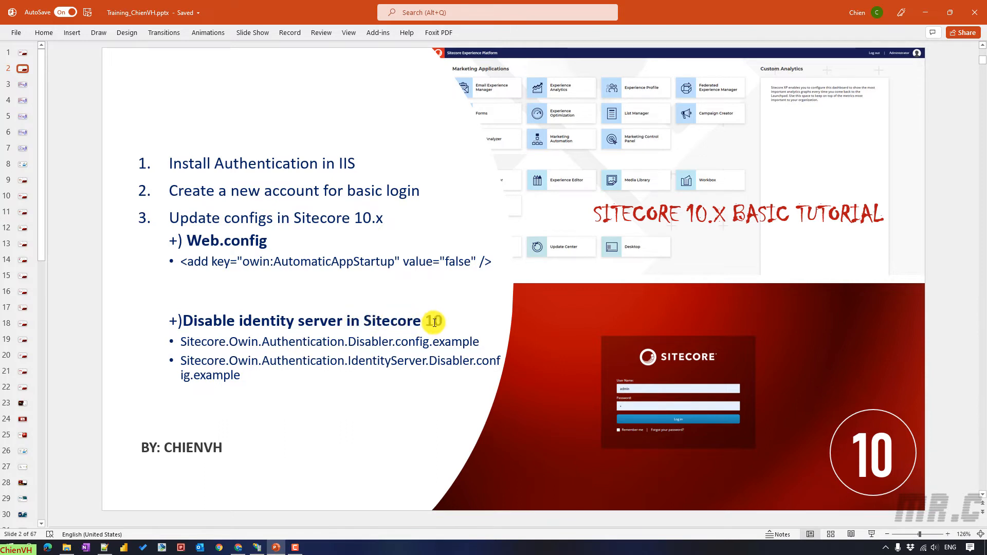
click(929, 11)
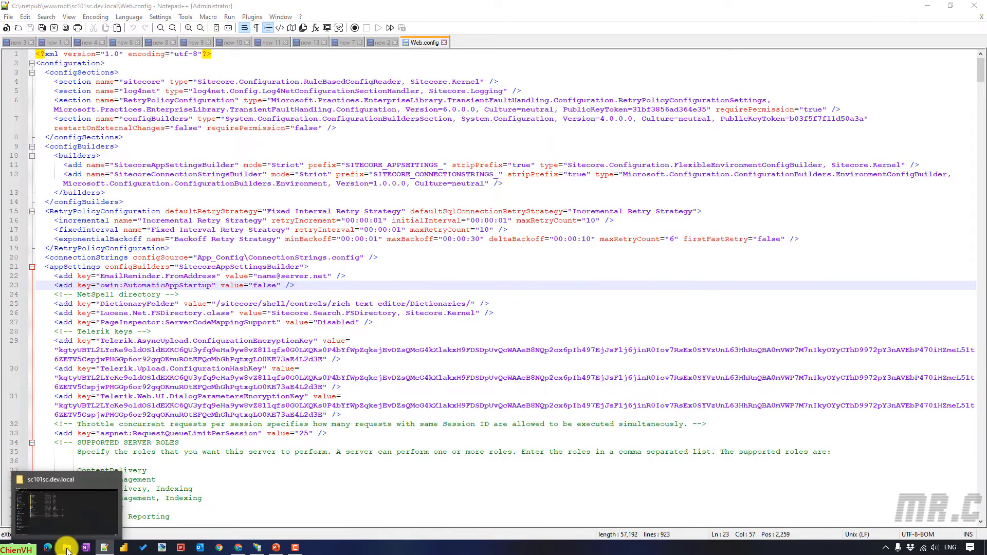
click(67, 548)
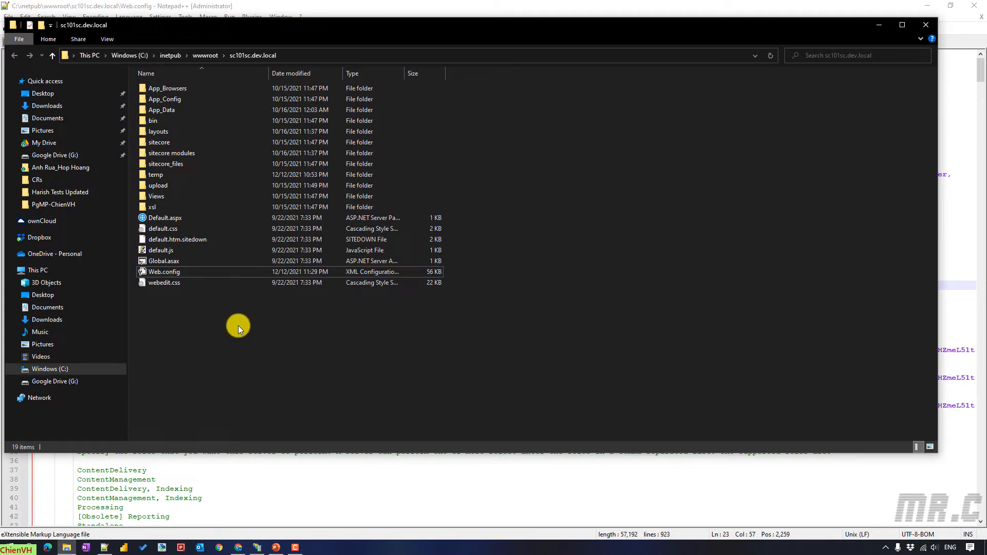
- Navigate into App_Config\Include\Examples, maximize the window, and select the Owin Authentication Disabler example
double_click(170, 99)
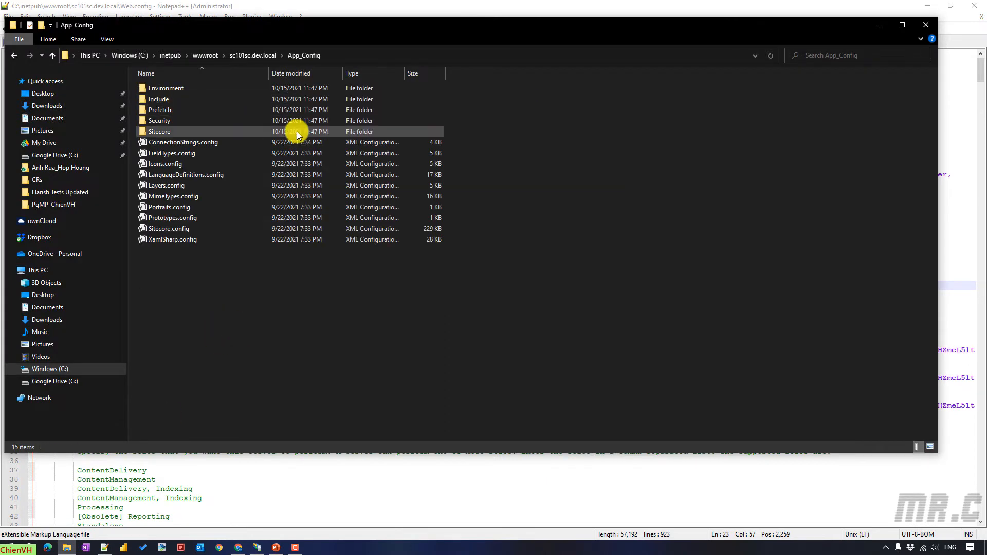
double_click(165, 99)
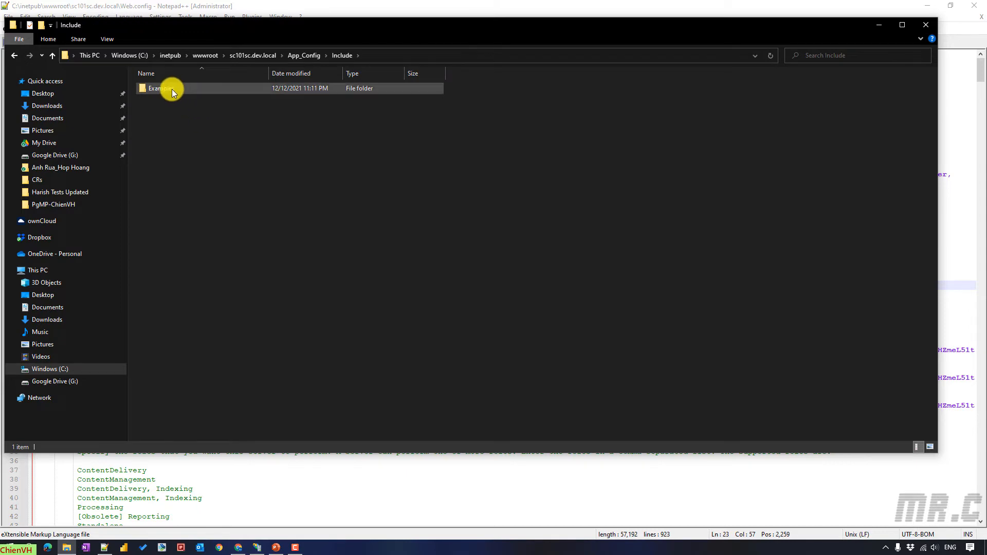
double_click(172, 92)
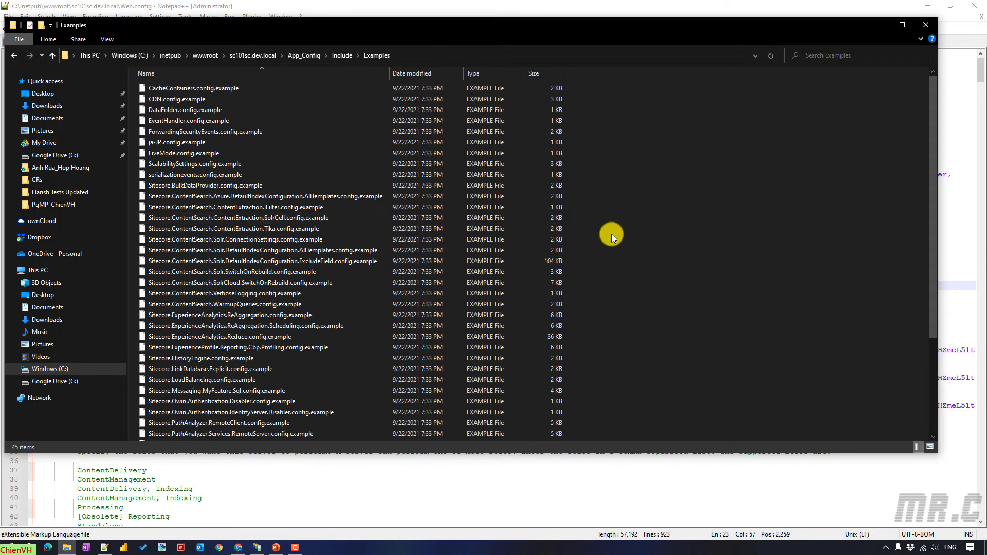
click(902, 25)
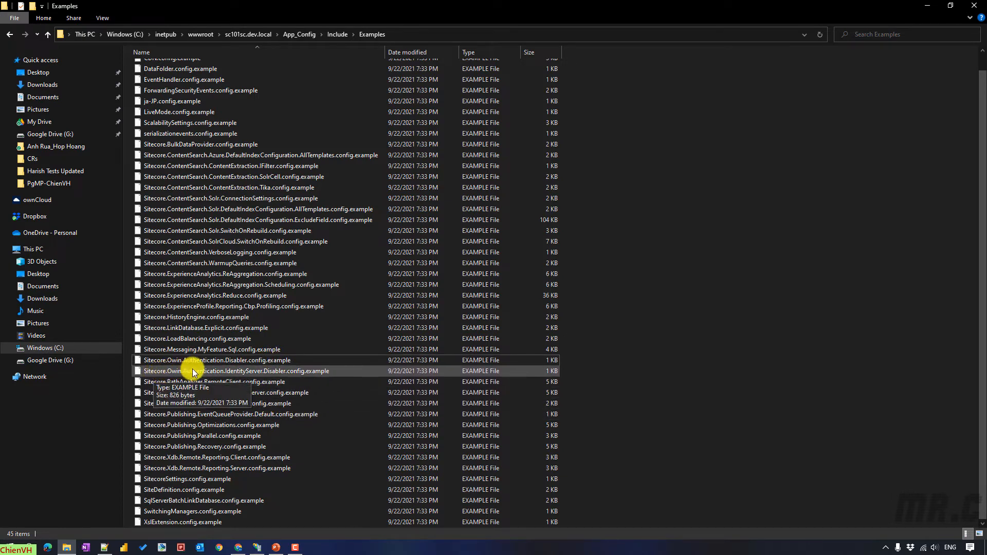
click(284, 362)
- Duplicate both Owin Authentication Disabler example files in the Examples folder
click(283, 370)
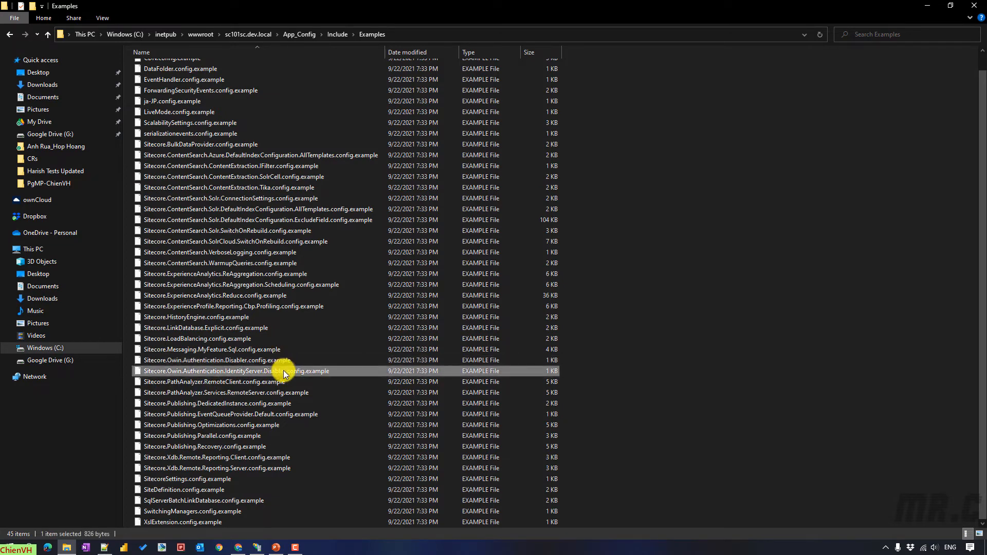
ctrl+click(280, 359)
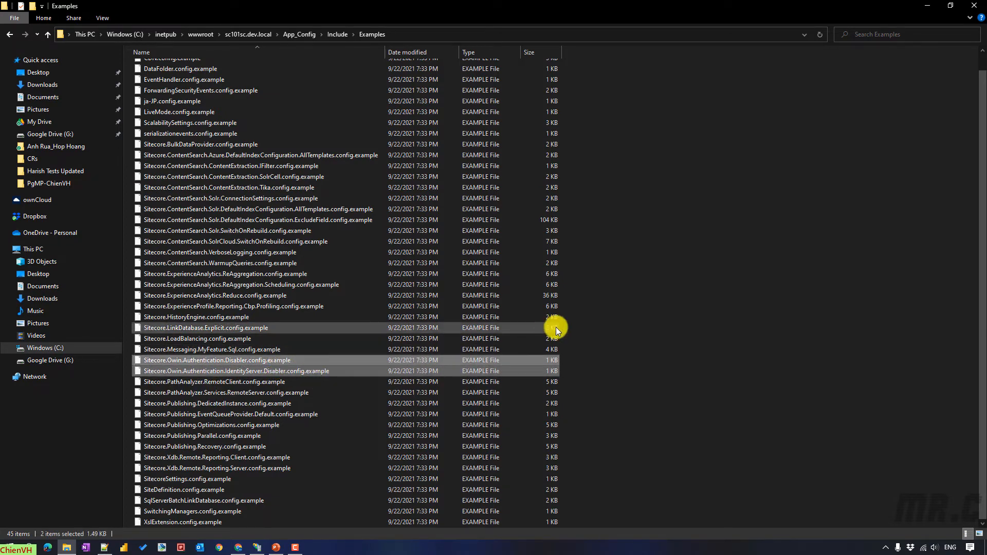
click(704, 309)
key(ctrl+v)
click(457, 224)
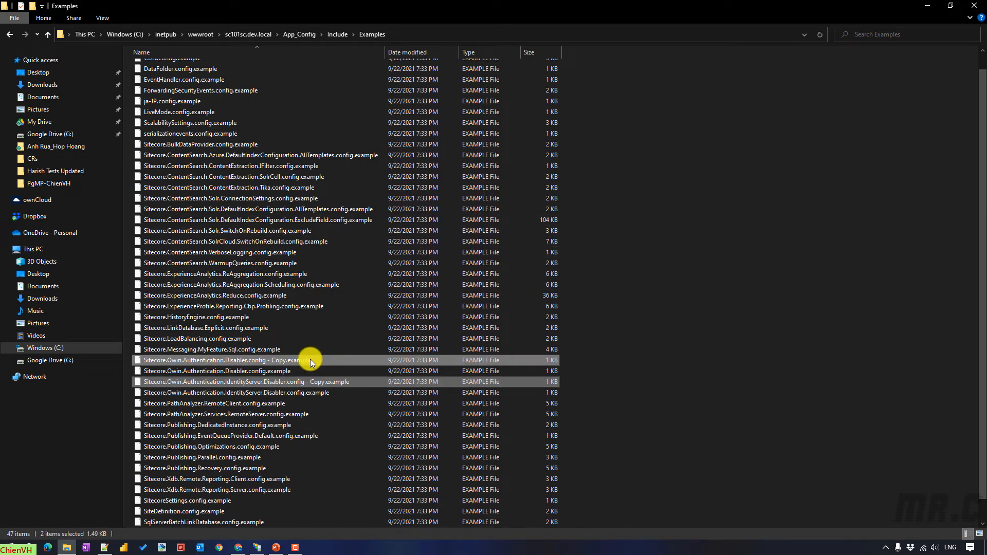
click(312, 360)
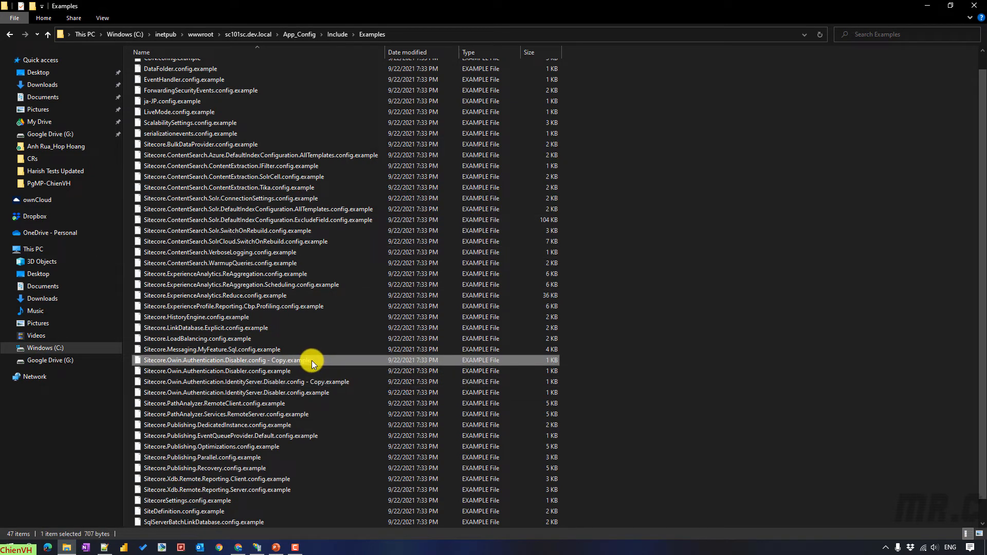
click(617, 318)
click(99, 18)
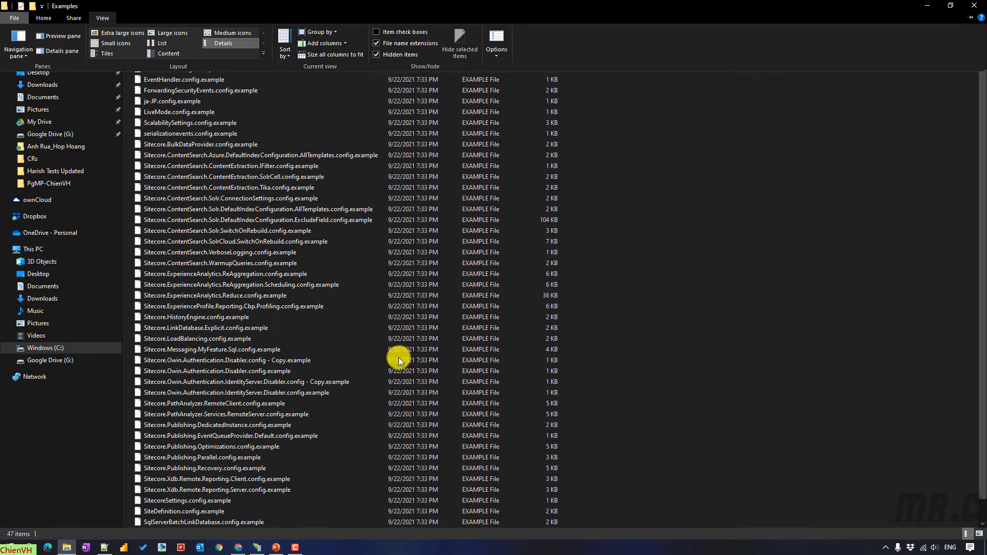
click(518, 363)
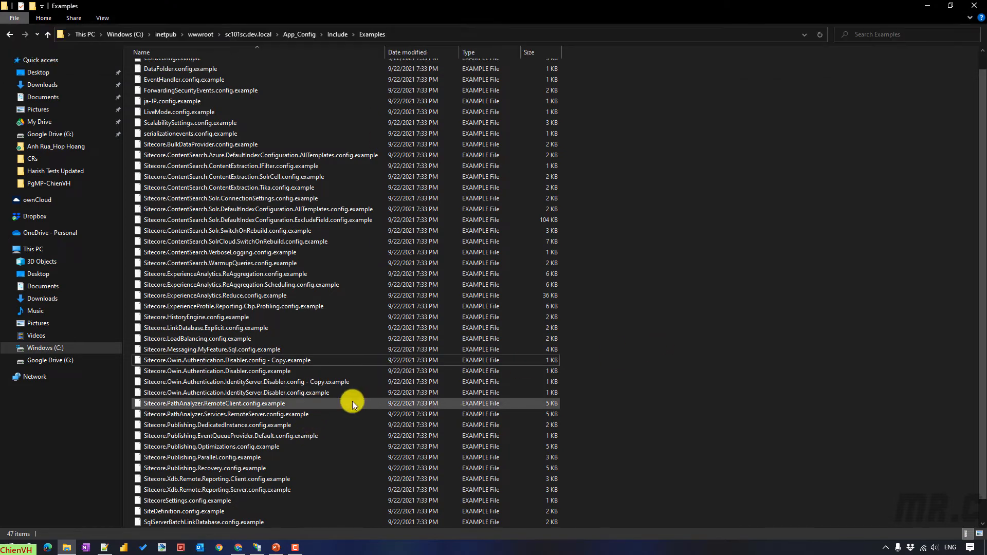
- Rename the IdentityServer Disabler copy to Sitecore.Owin.Authentication.IdentityServer.Disabler.config
click(329, 383)
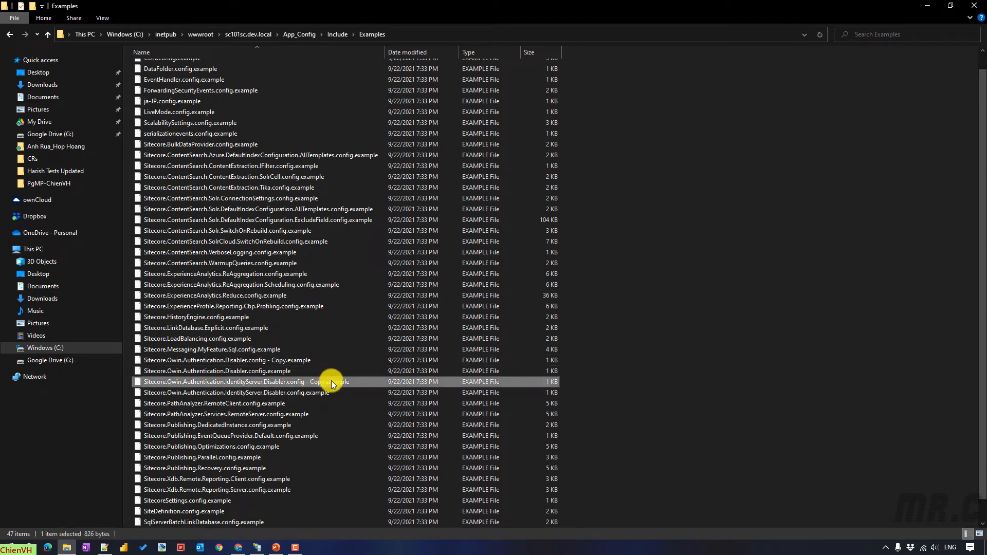
click(332, 384)
drag(355, 381, 304, 385)
key(BackSpace)
key(Return)
key(Return)
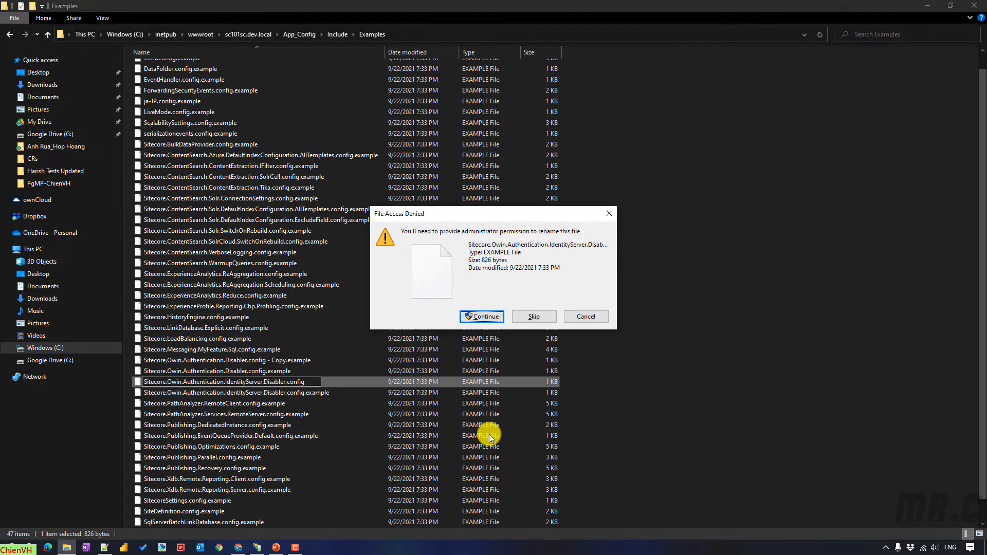
click(488, 316)
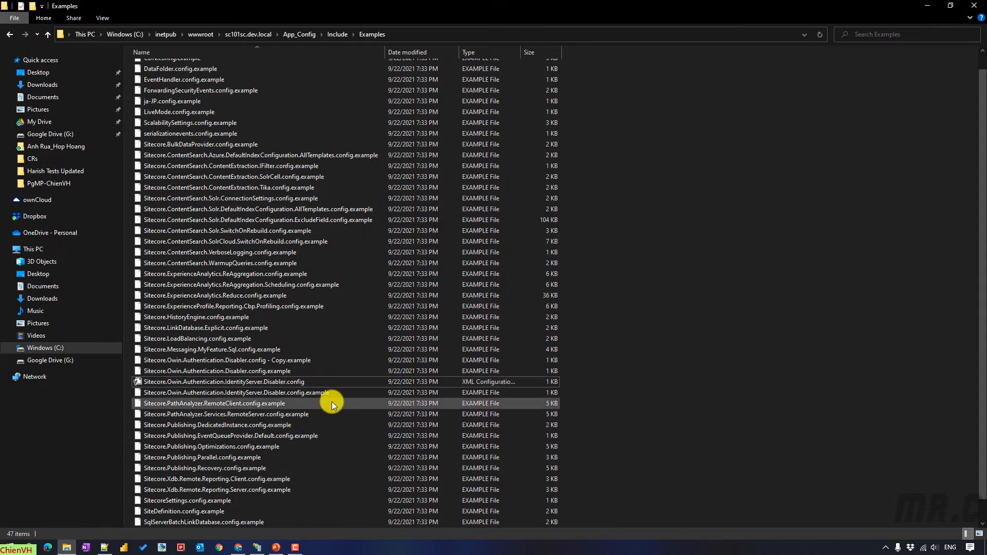
- Rename the other copy to Sitecore.Owin.Authentication.Disabler.config, granting administrator permission
click(319, 394)
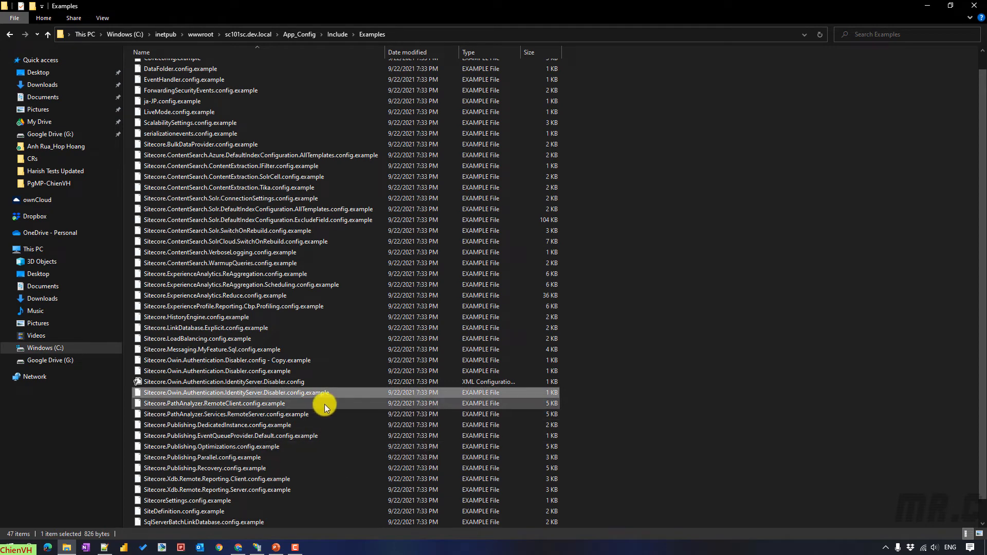
click(310, 360)
click(312, 360)
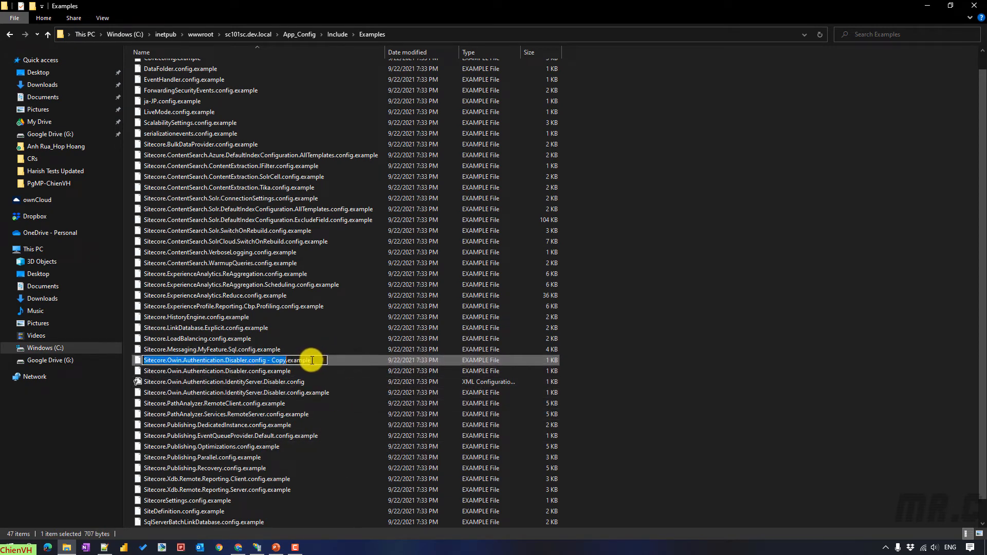
key(End)
key(BackSpace)
key(BackSpace)
key(BackSpace)
key(BackSpace)
key(BackSpace)
key(BackSpace)
key(BackSpace)
key(BackSpace)
key(BackSpace)
key(BackSpace)
key(BackSpace)
key(BackSpace)
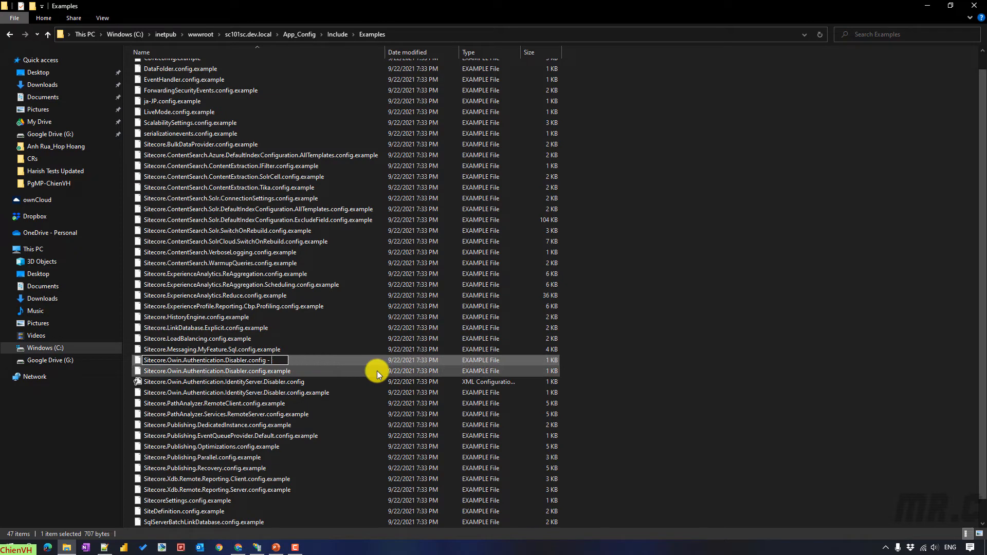
key(BackSpace)
key(BackSpace)
key(BackSpace)
key(Return)
key(Return)
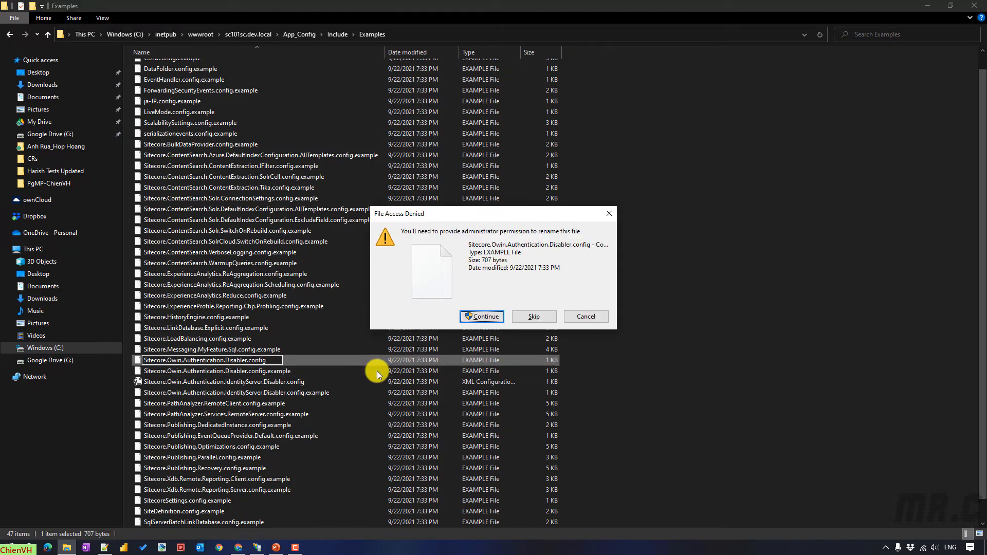
click(494, 317)
- Refresh the Examples folder listing and bring IIS Manager to the front
right_click(689, 299)
click(719, 338)
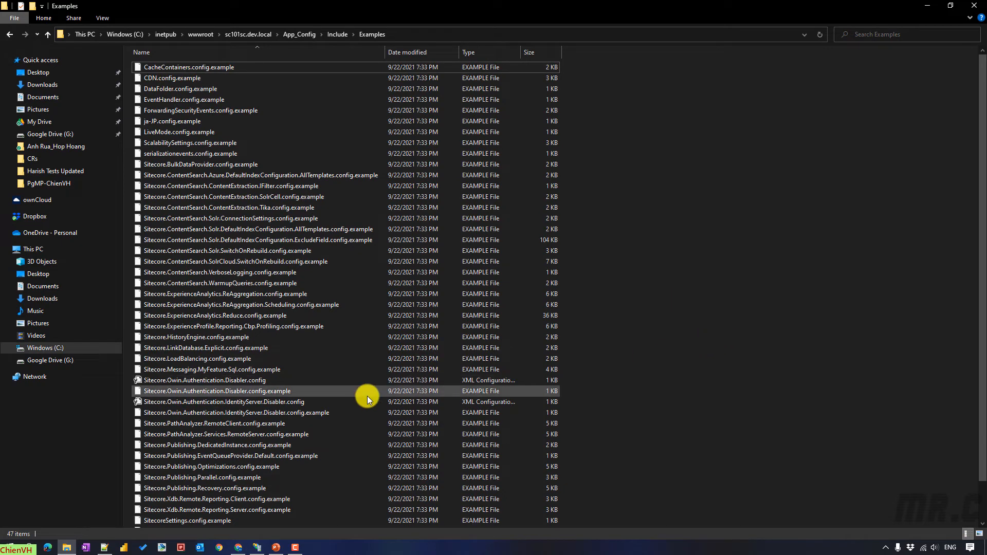
scroll(367, 396, down, 1)
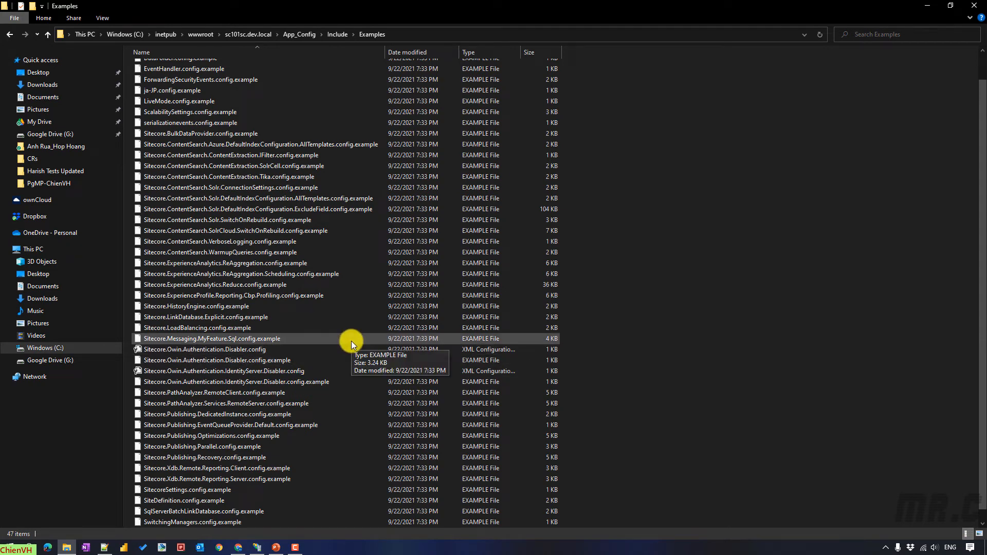
click(258, 549)
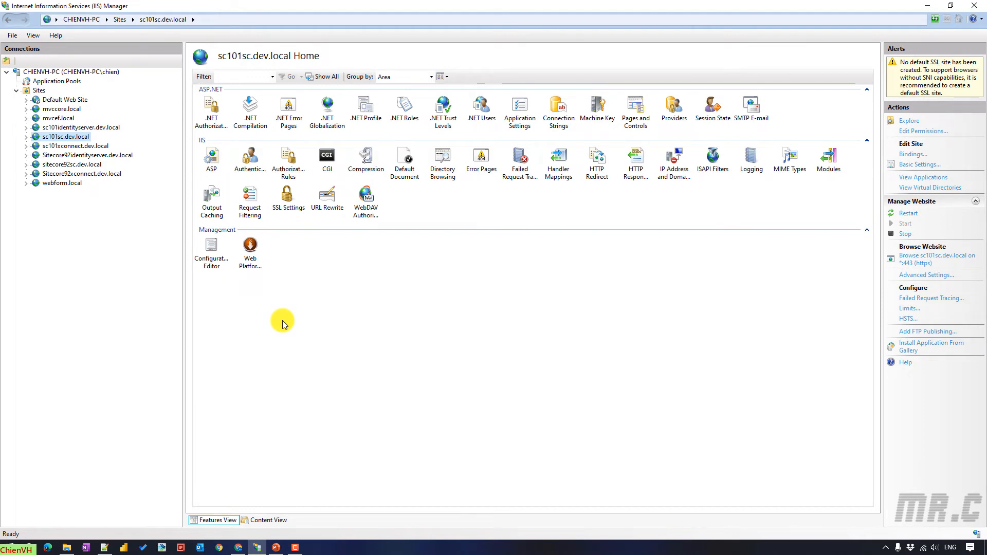
- Disable Anonymous Authentication in the sc101sc.dev.local Authentication settings, then return to Chrome
double_click(251, 159)
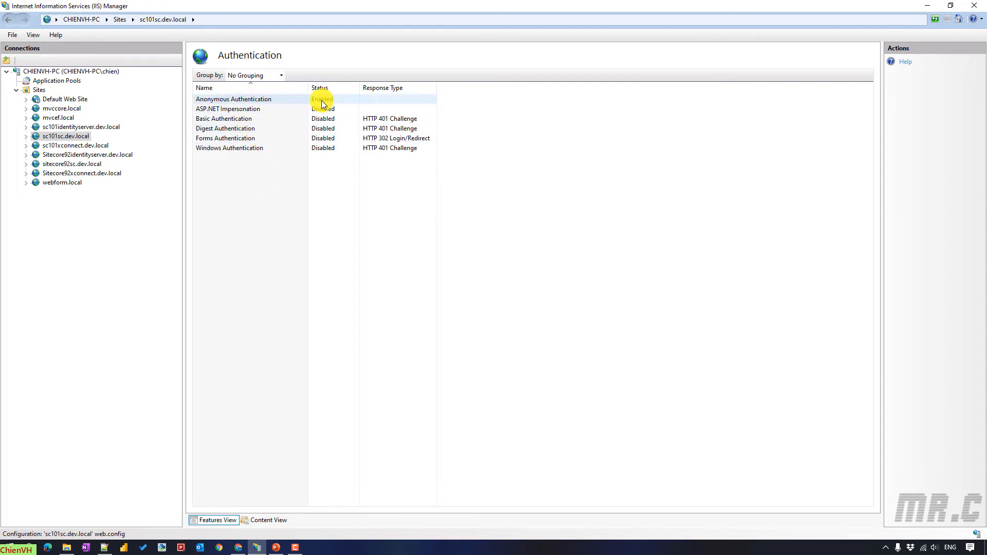
click(272, 102)
right_click(270, 102)
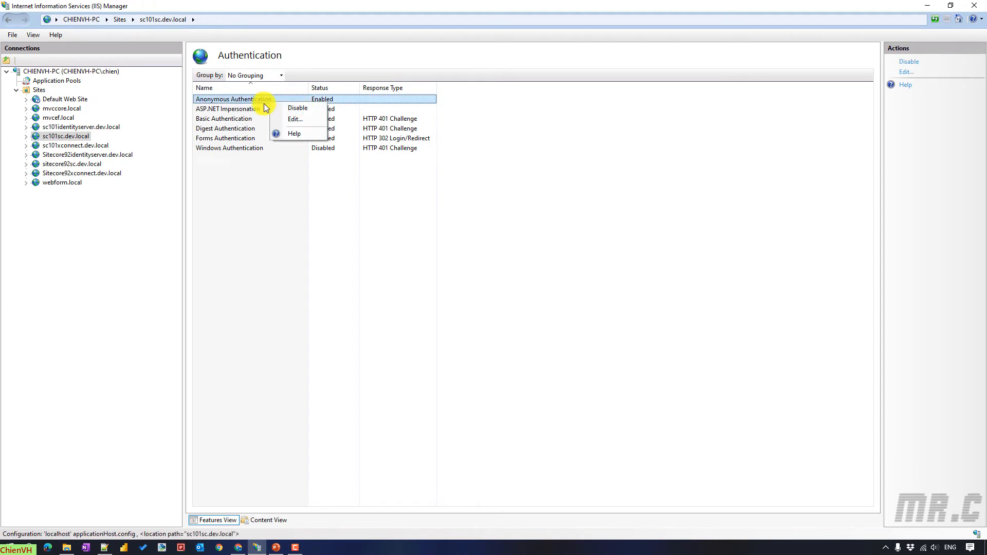
click(280, 108)
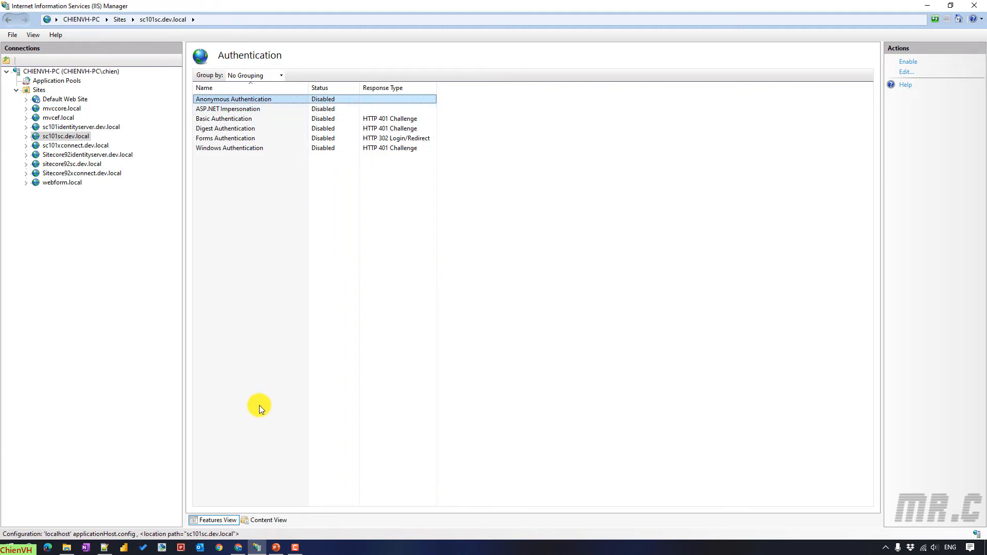
click(238, 548)
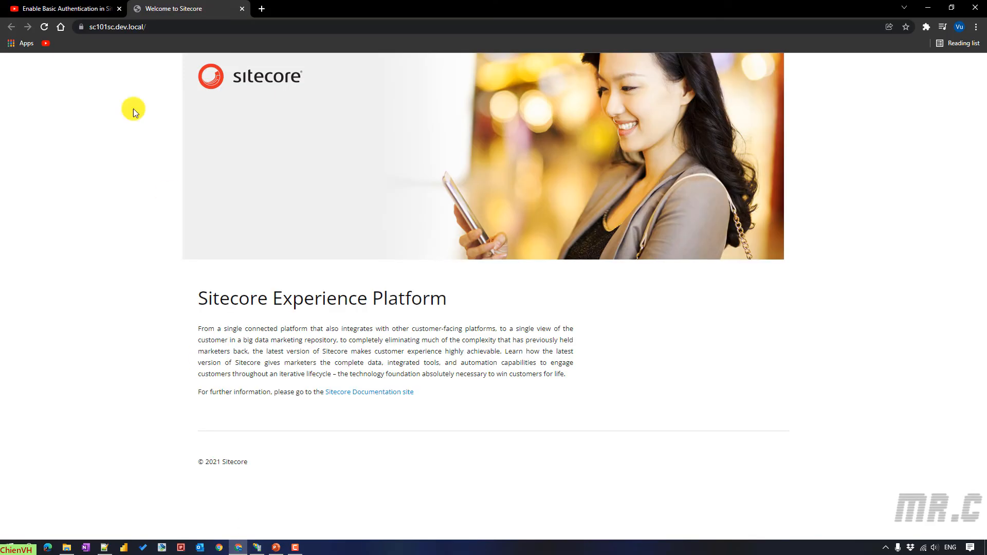
- Reload the Sitecore page to get HTTP Error 401.2 - Unauthorized, then minimize Chrome
click(49, 24)
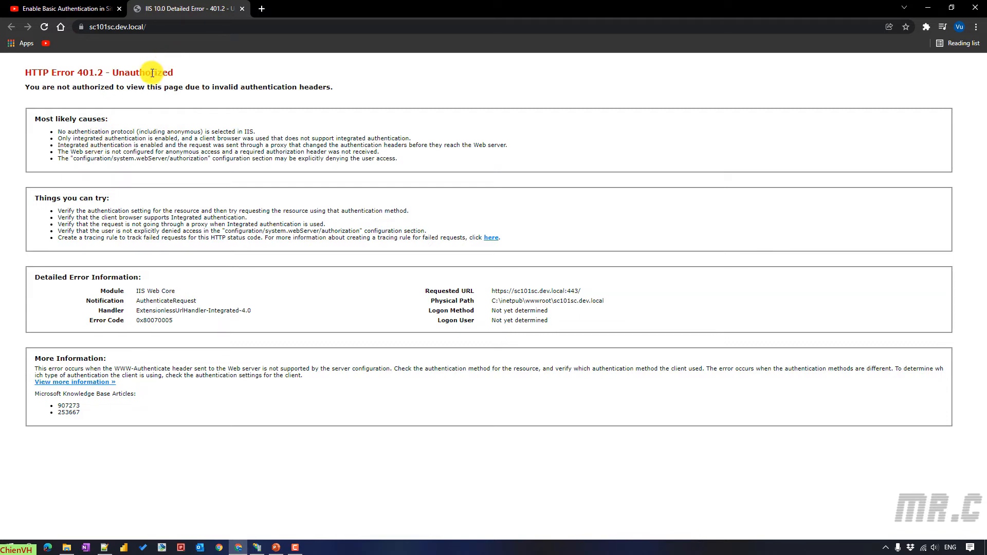
click(927, 8)
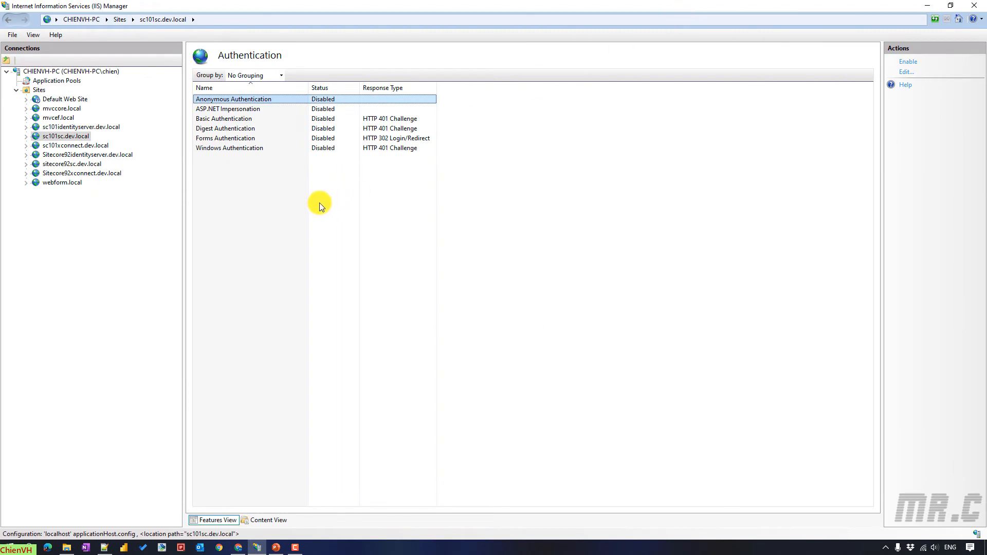
- Enable Basic Authentication for sc101sc.dev.local, then minimize IIS Manager and File Explorer
click(209, 123)
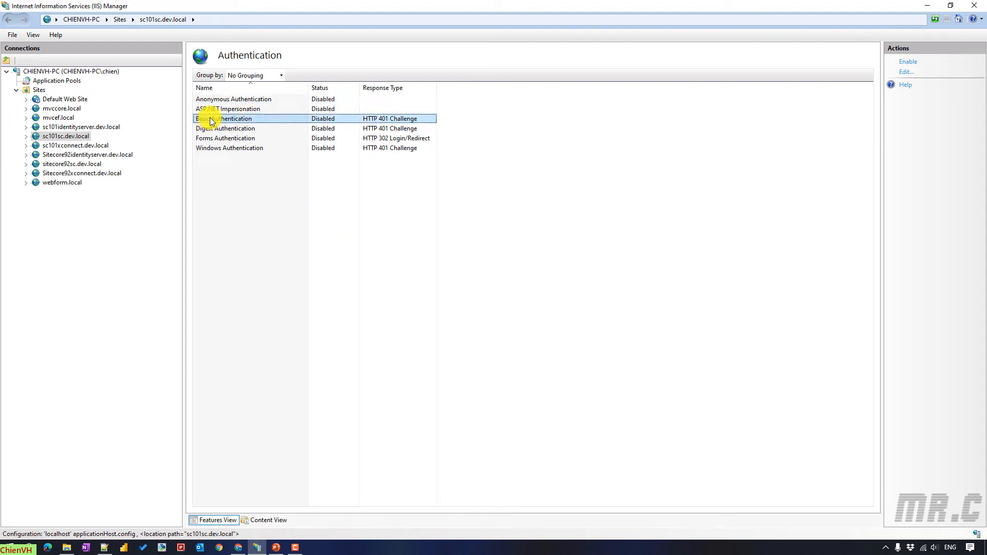
right_click(211, 121)
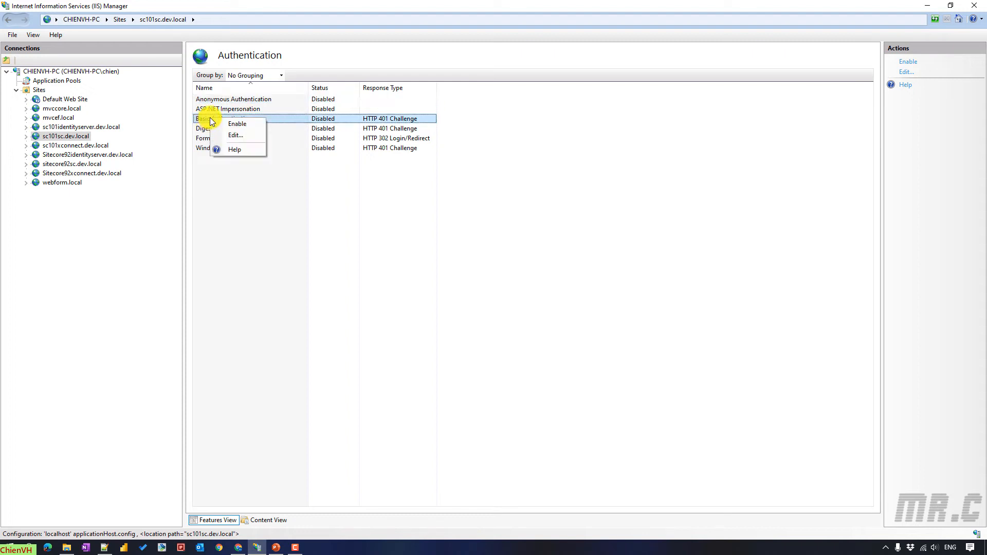
click(249, 125)
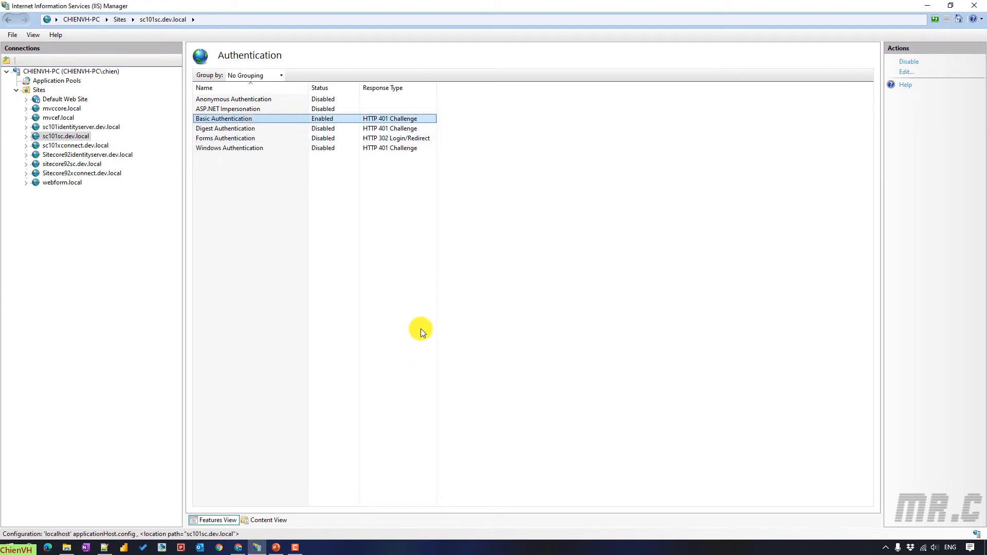
click(927, 5)
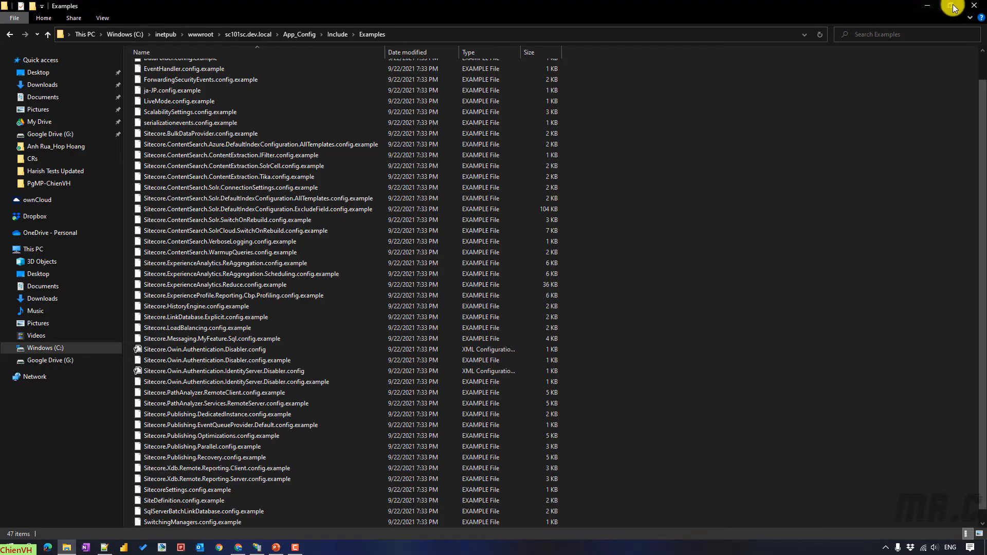
click(930, 5)
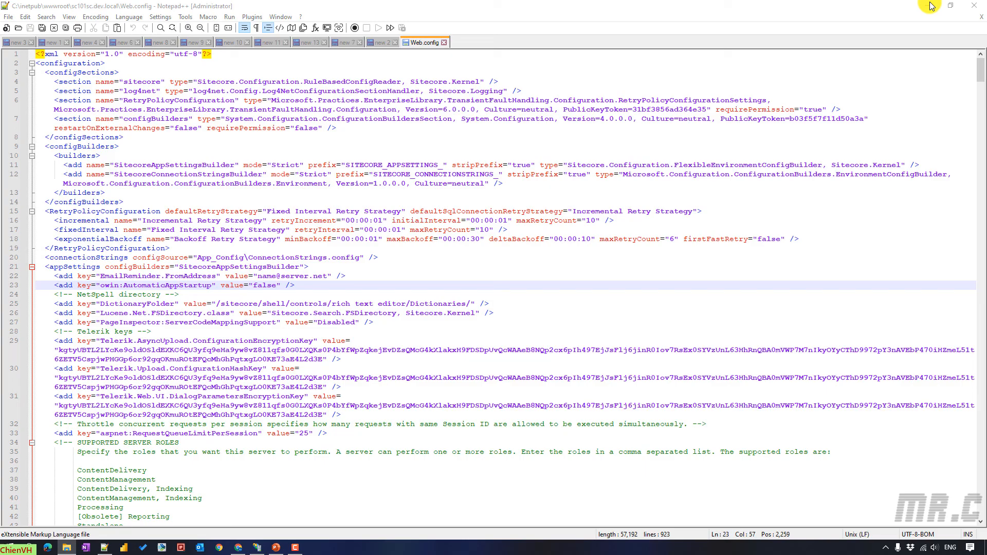
- Reload sc101sc.dev.local and sign in at the Basic Auth prompt with the account's username and password
click(239, 548)
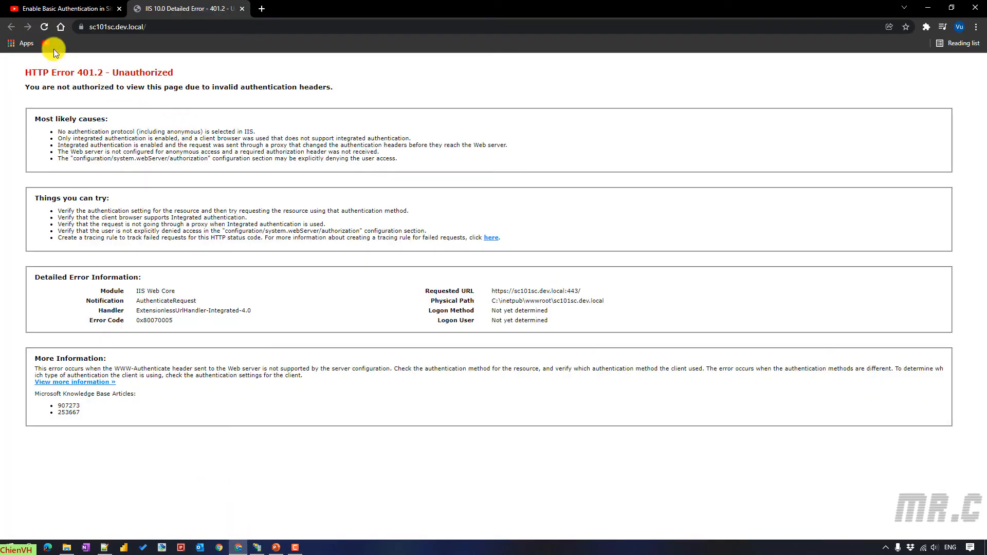
click(45, 26)
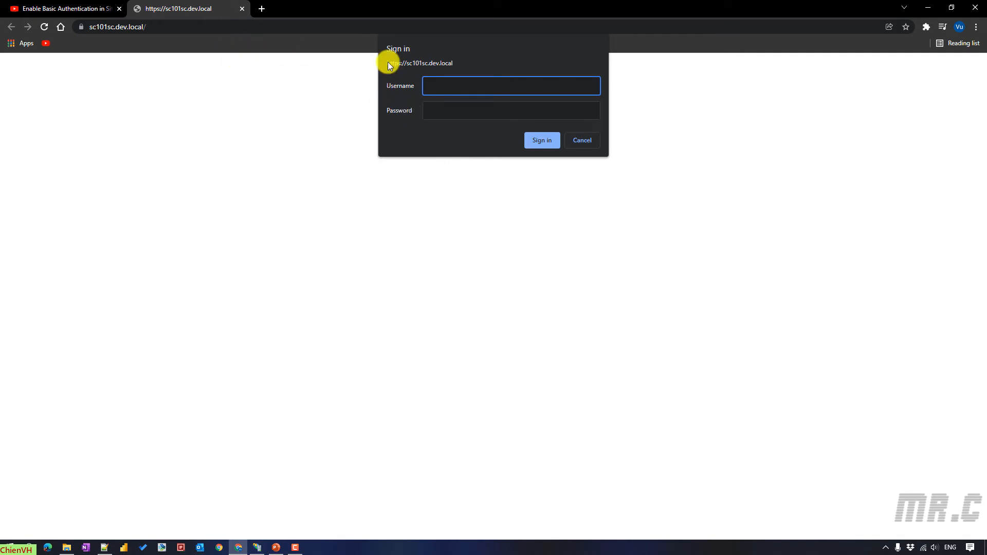
text(est)
key(Tab)
text(tes)
click(541, 140)
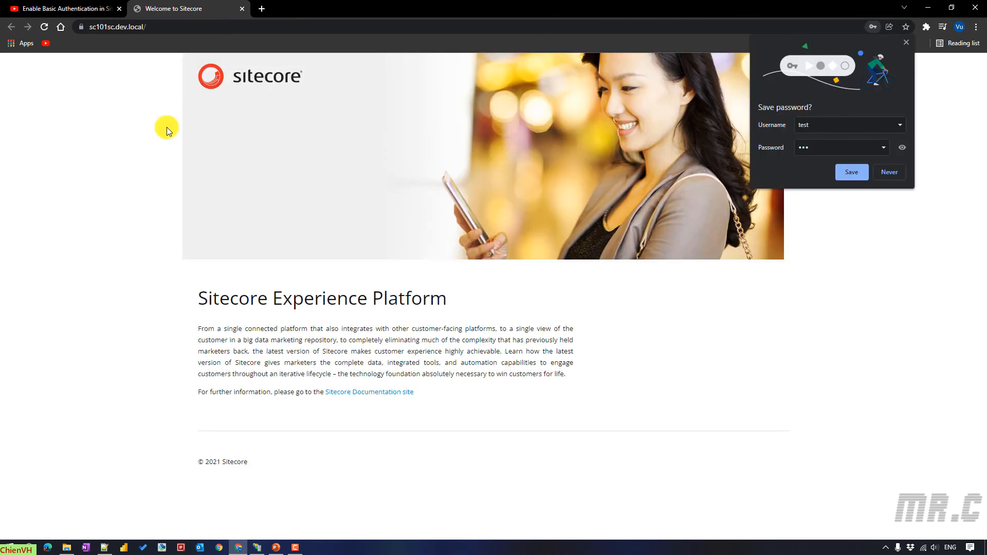
click(183, 23)
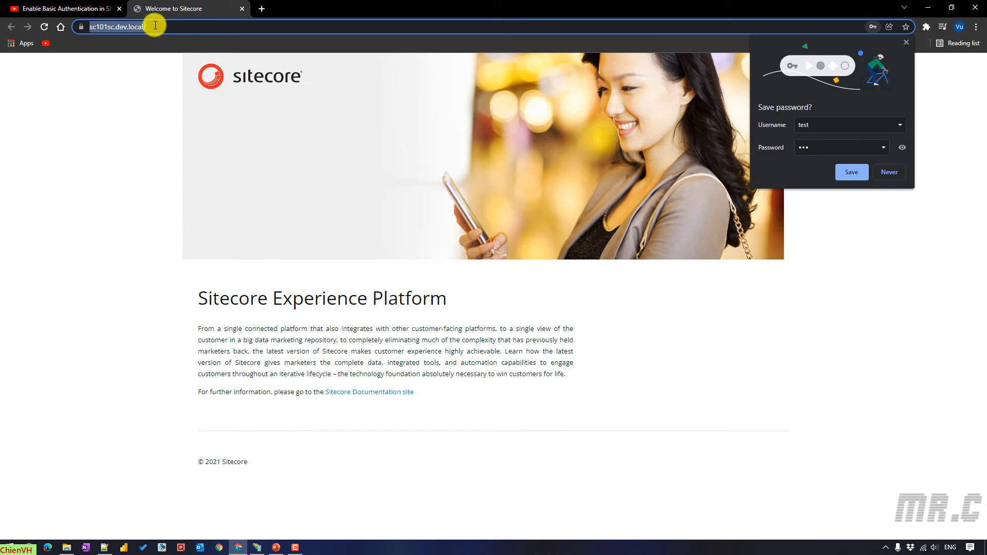
- Load sc101sc.dev.local in a new incognito window and cancel the sign-in, showing the Unauthorized error
click(976, 27)
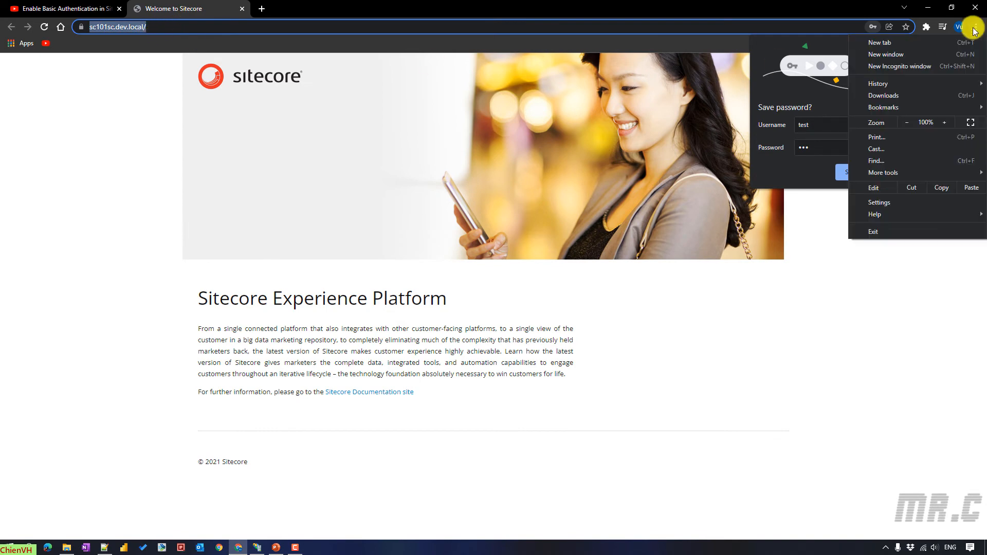
click(924, 64)
text(https://sc101sc.dev.local/)
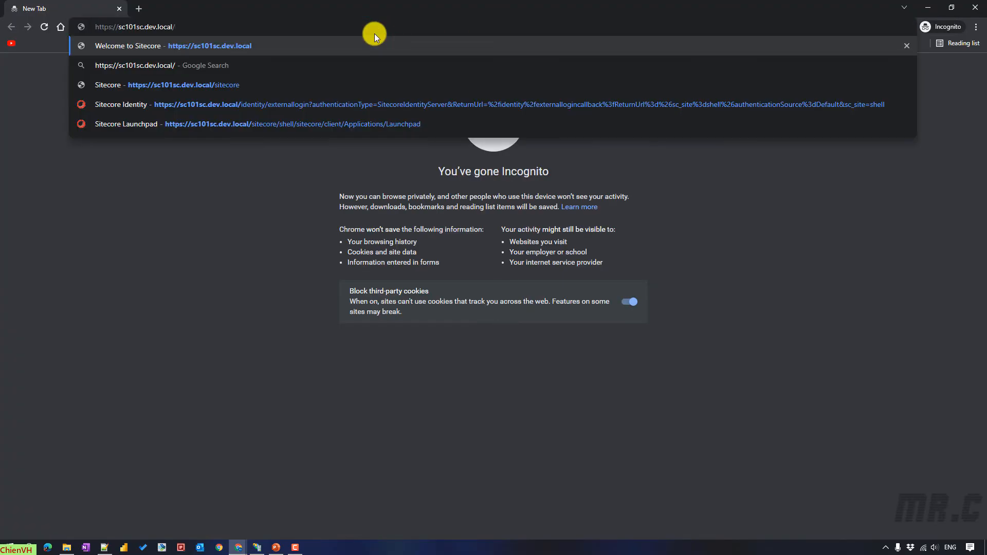
key(Return)
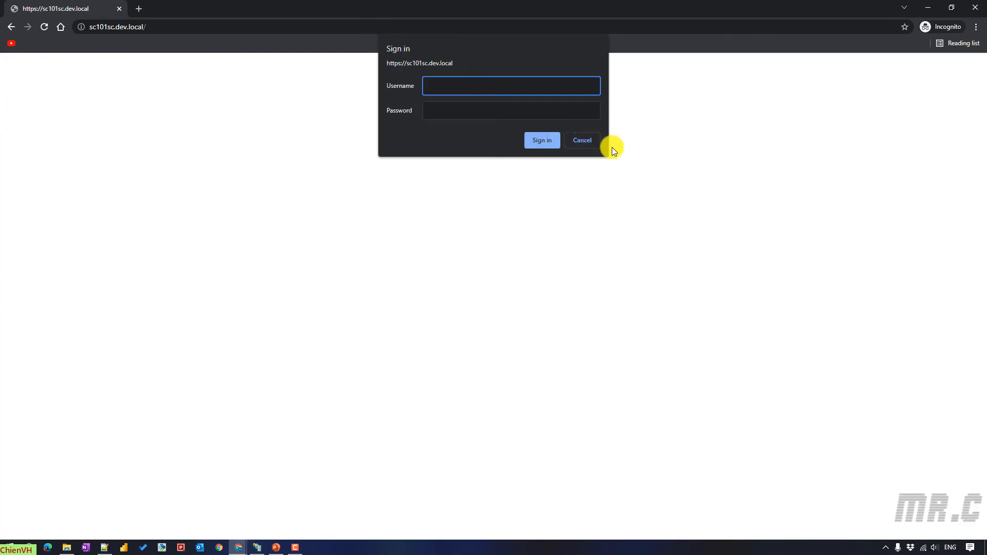
click(583, 142)
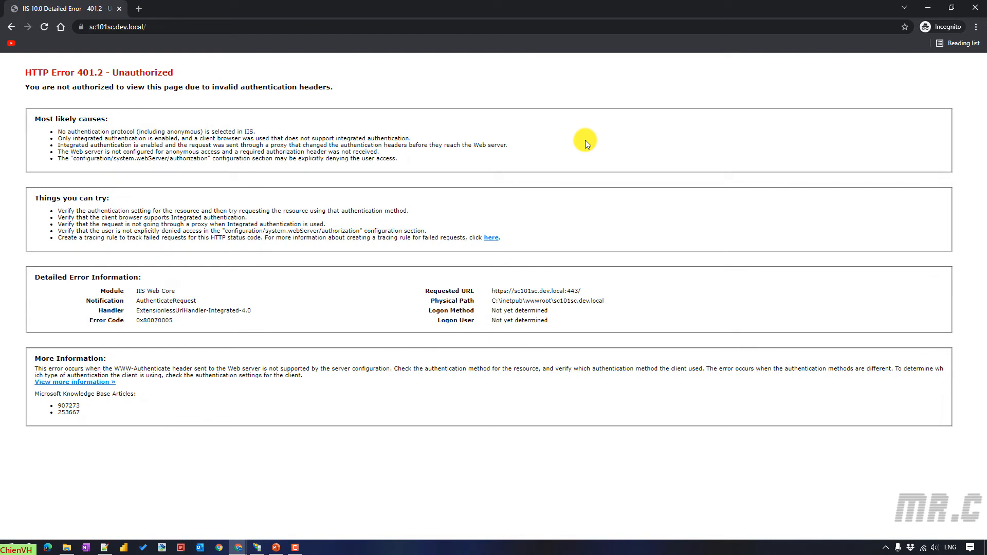
double_click(139, 70)
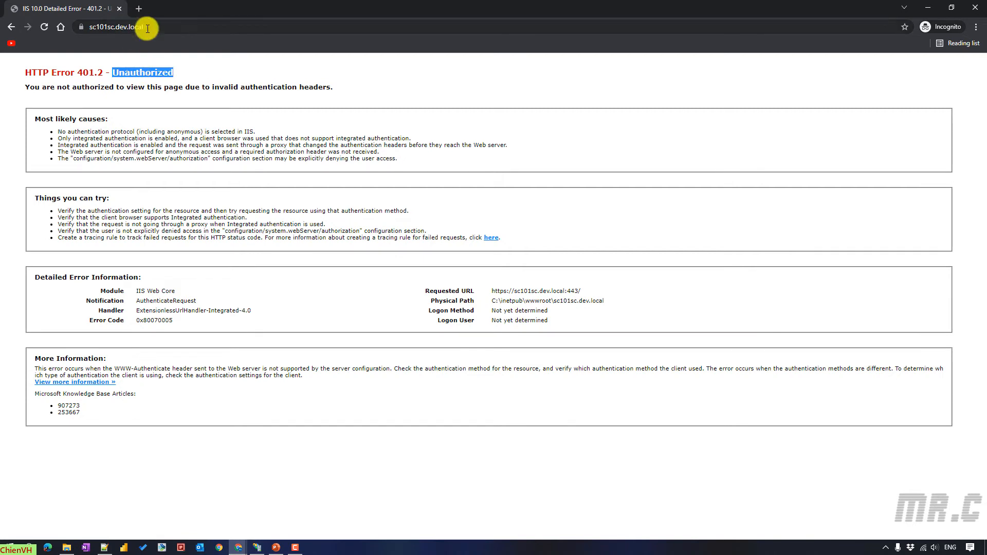
- Sign in with the account's username and password, then close incognito and decline saving the password
click(44, 27)
text(test)
click(474, 109)
text(t)
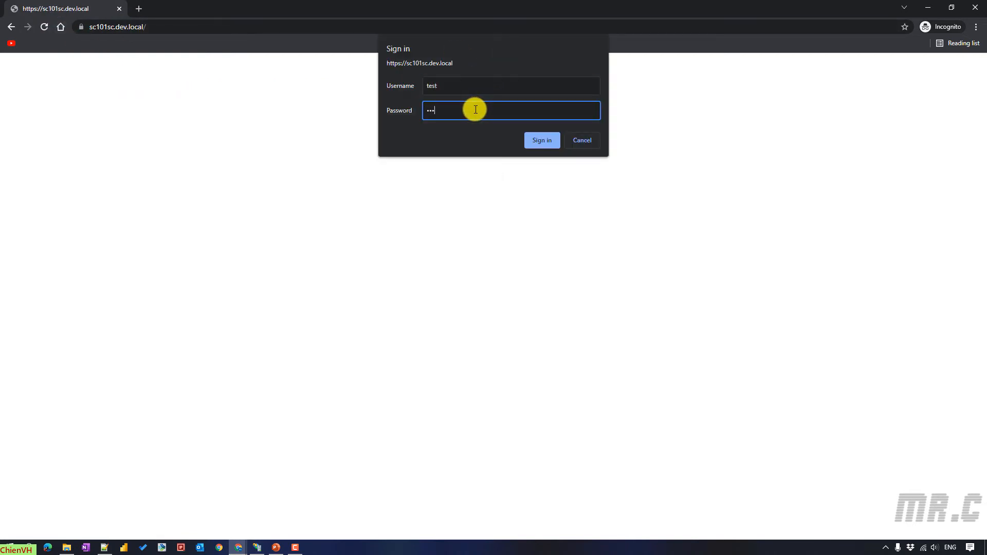
text(es)
click(541, 140)
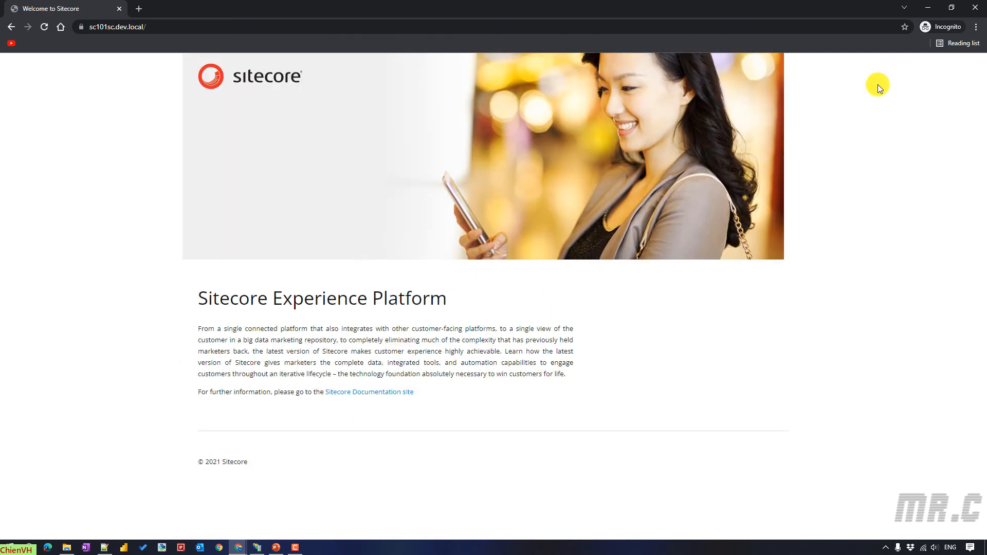
click(977, 7)
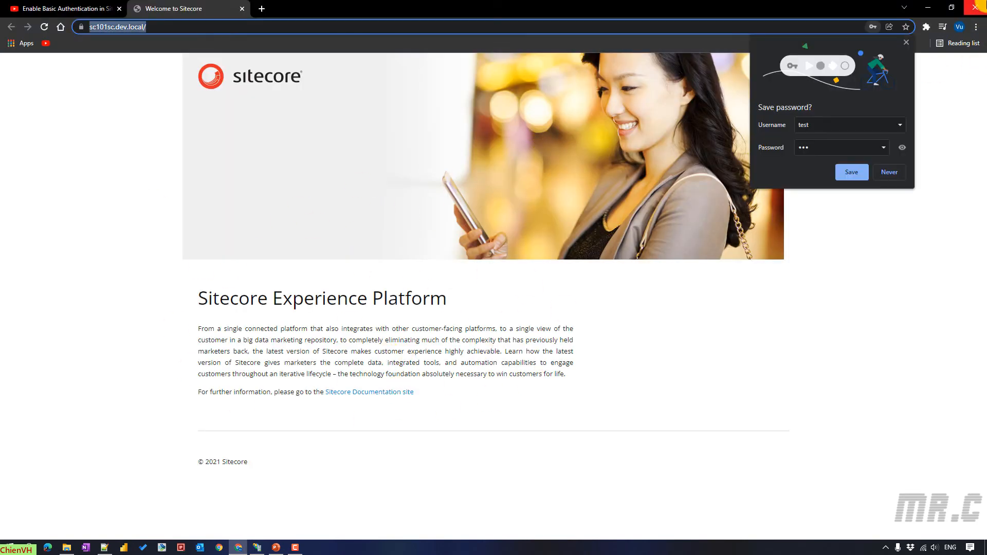
click(906, 43)
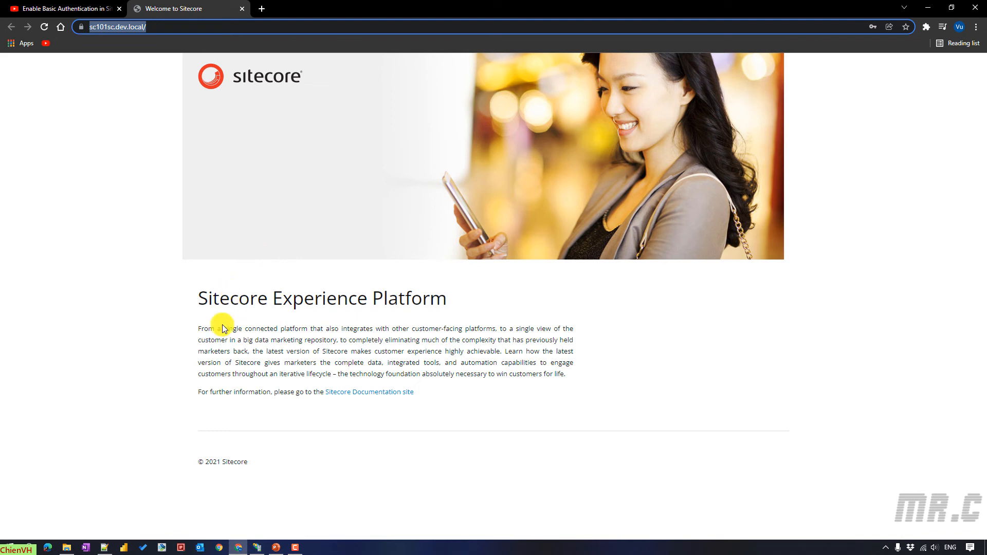
click(105, 547)
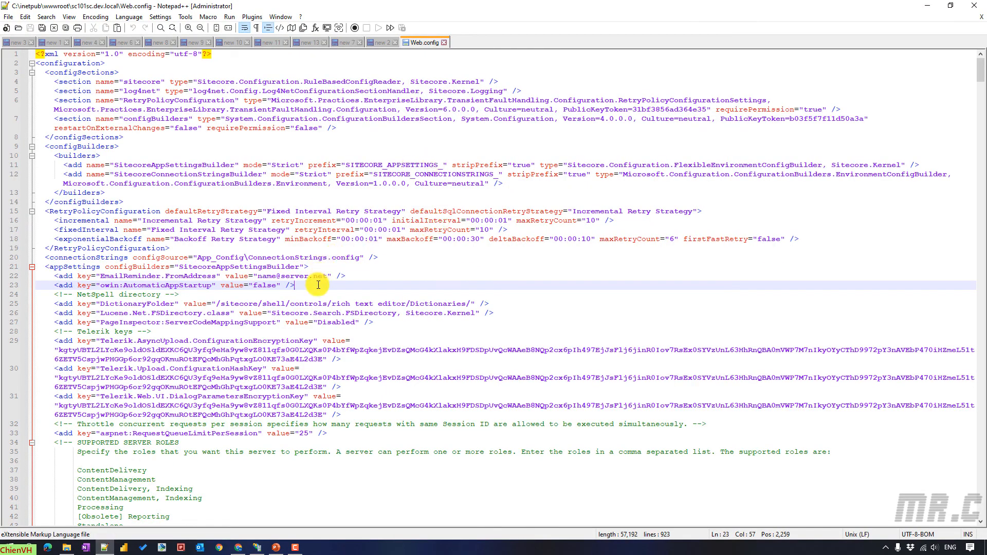
- Delete line 23 (owin:AutomaticAppStartup) and its leftover blank line from Web.config, then save
drag(326, 283, 50, 287)
key(Delete)
click(369, 276)
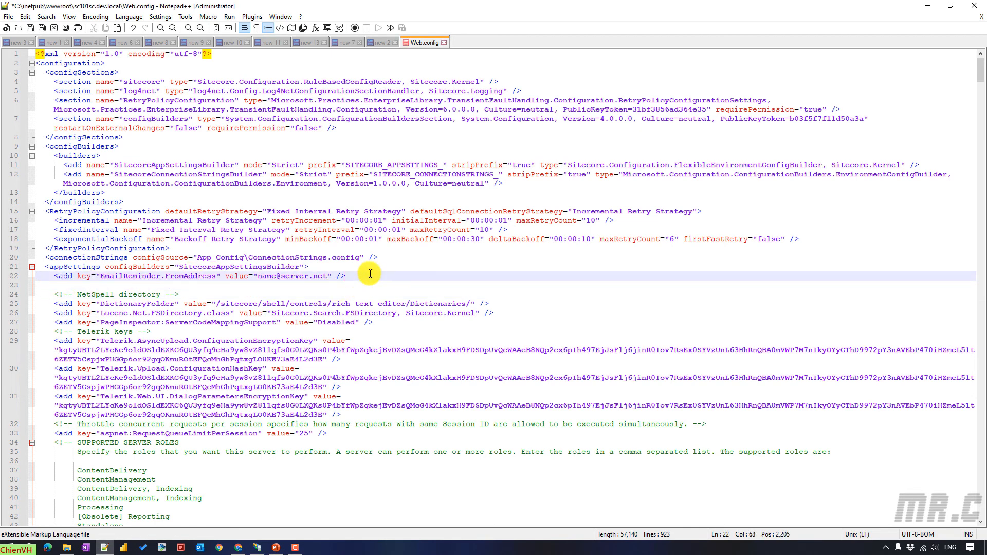
key(Delete)
key(ctrl+s)
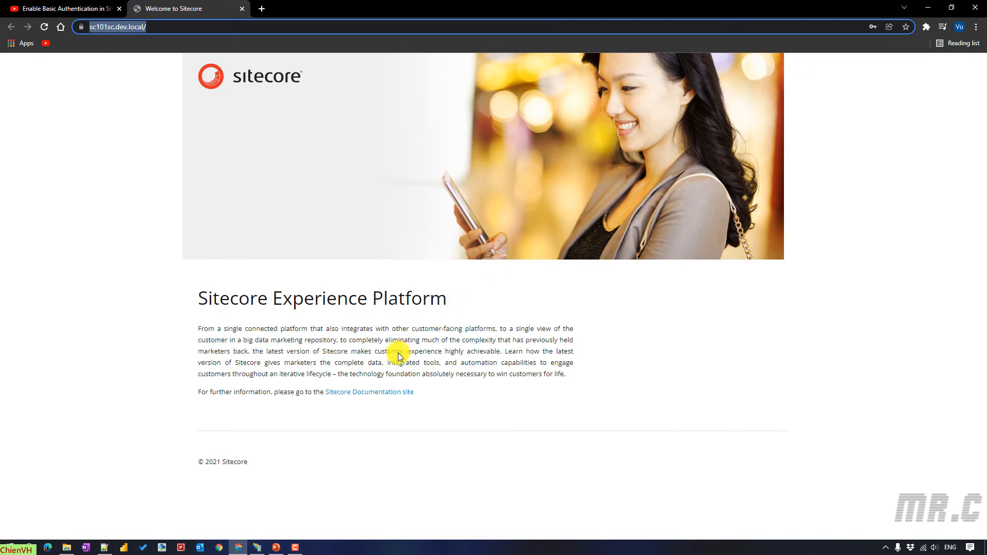
click(70, 545)
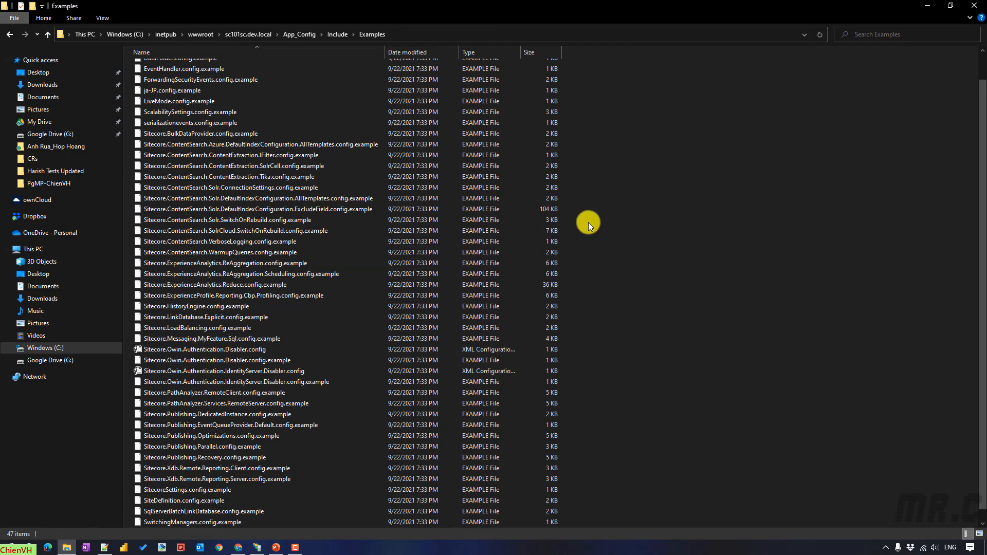
- Delete both Disabler.config files from Examples, granting administrator permission for each deletion
click(257, 350)
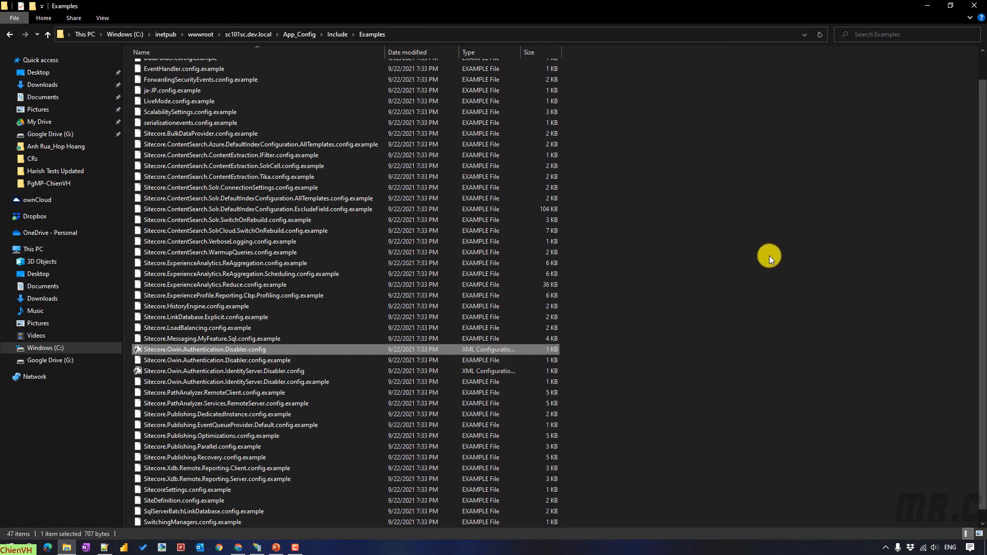
key(Delete)
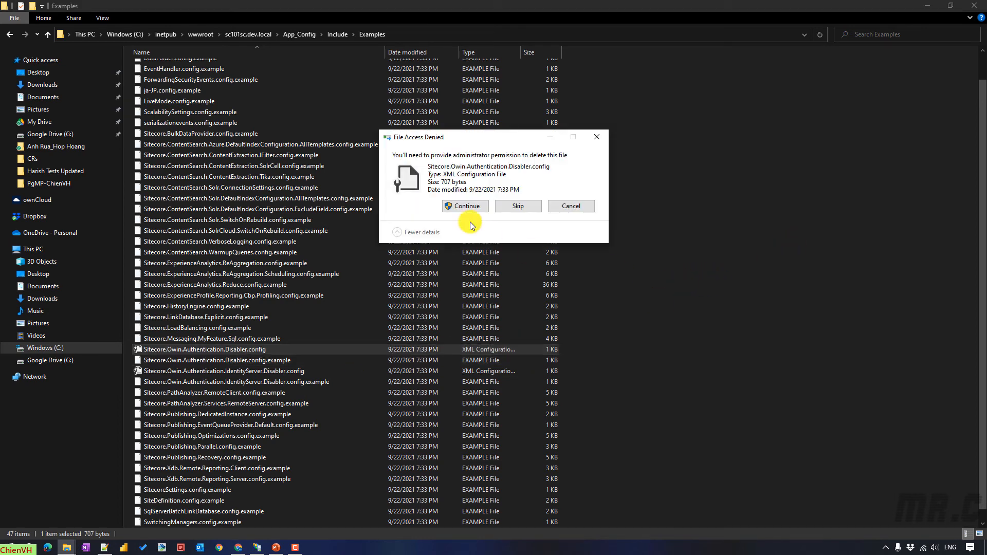
click(455, 206)
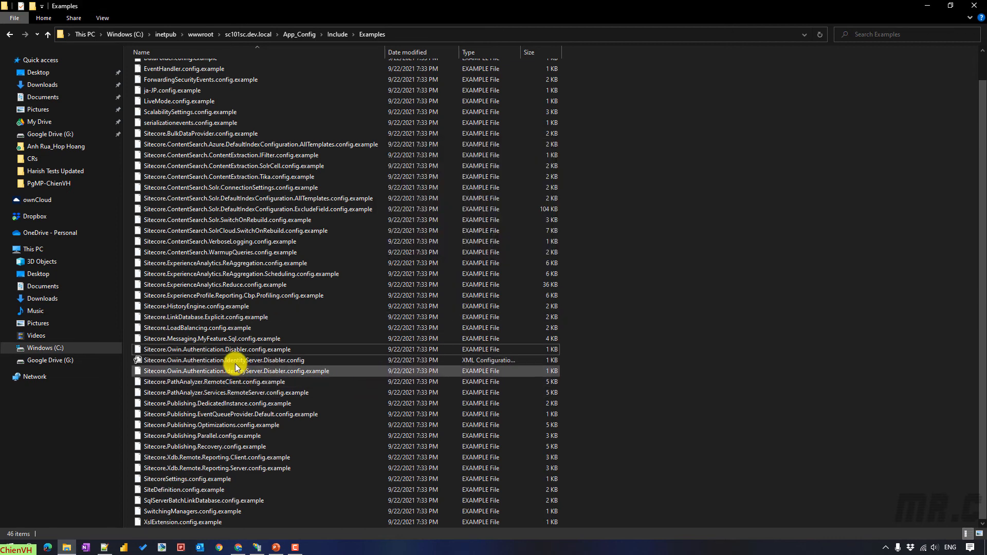
click(234, 359)
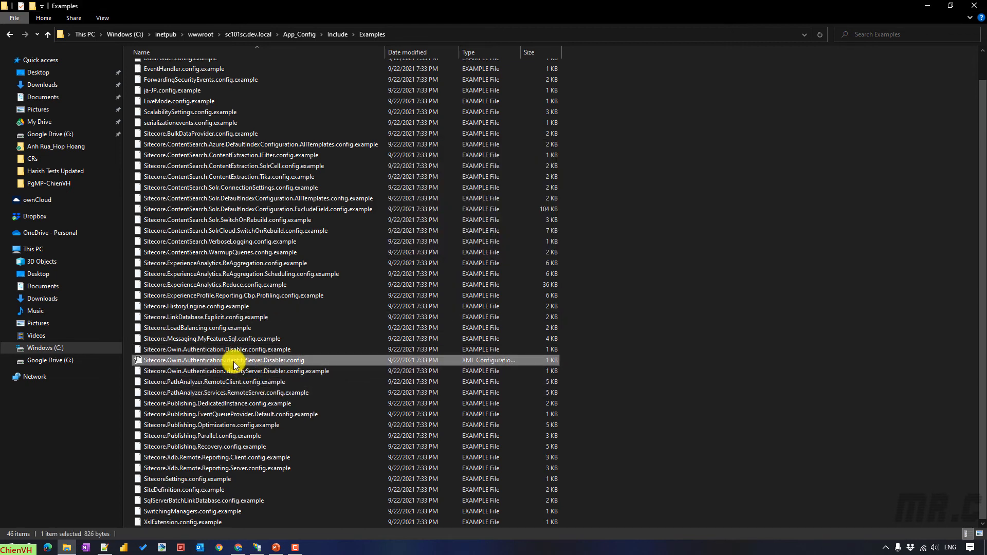
key(Delete)
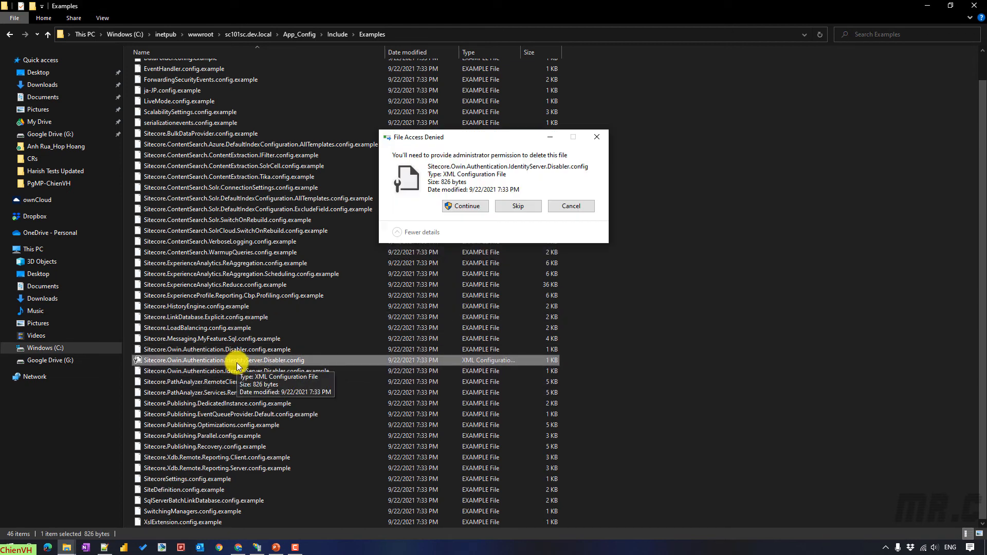
click(470, 205)
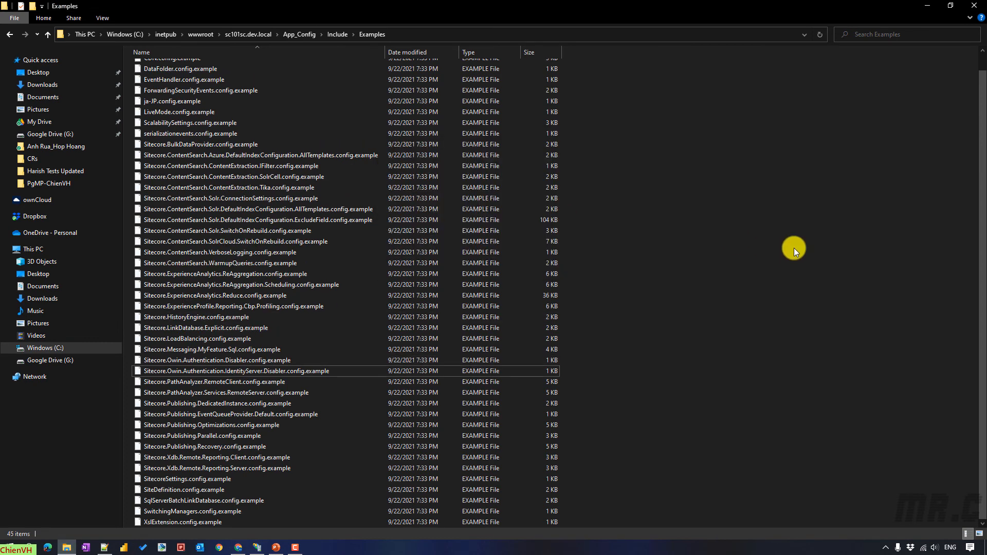
- Paste sc101sc.dev.local into Chrome and load it, which ends in ERR_TOO_MANY_REDIRECTS
click(928, 5)
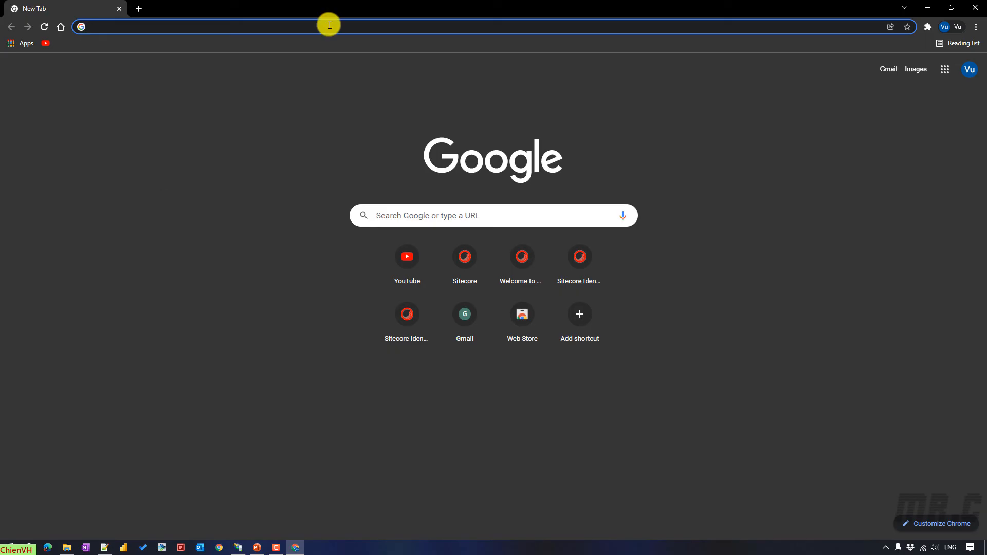
text(https://sc101sc.dev.local)
key(Return)
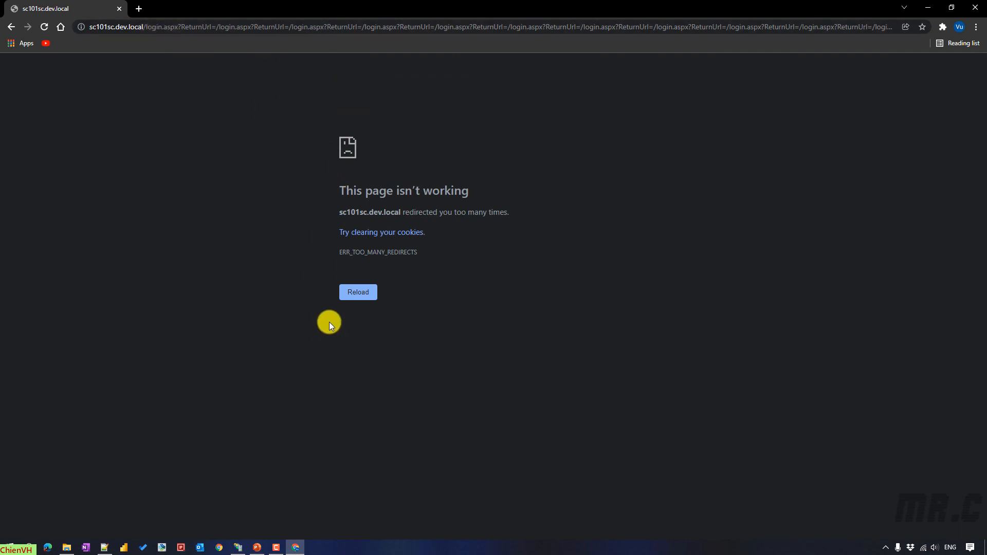
click(241, 547)
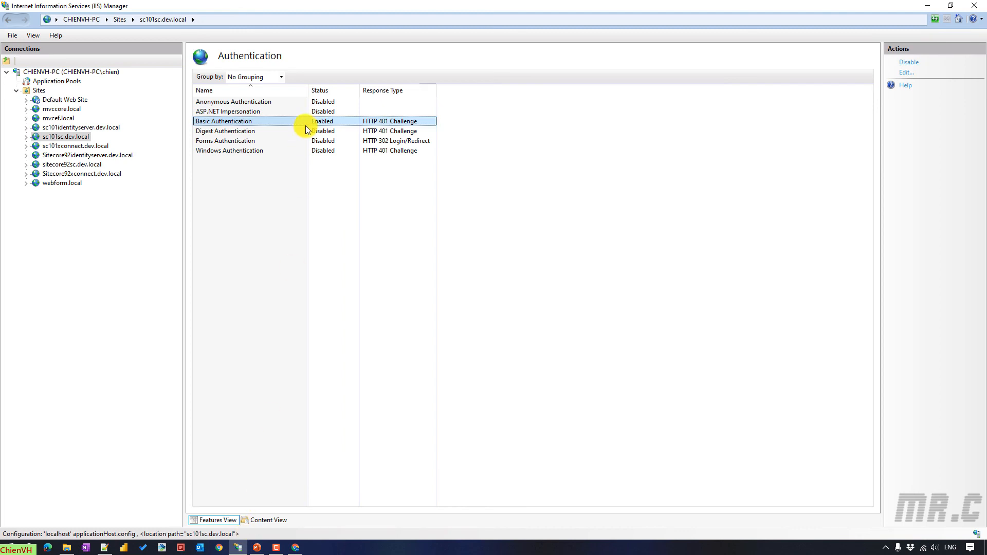
- Disable Basic Authentication and enable Anonymous Authentication for sc101sc.dev.local
right_click(231, 120)
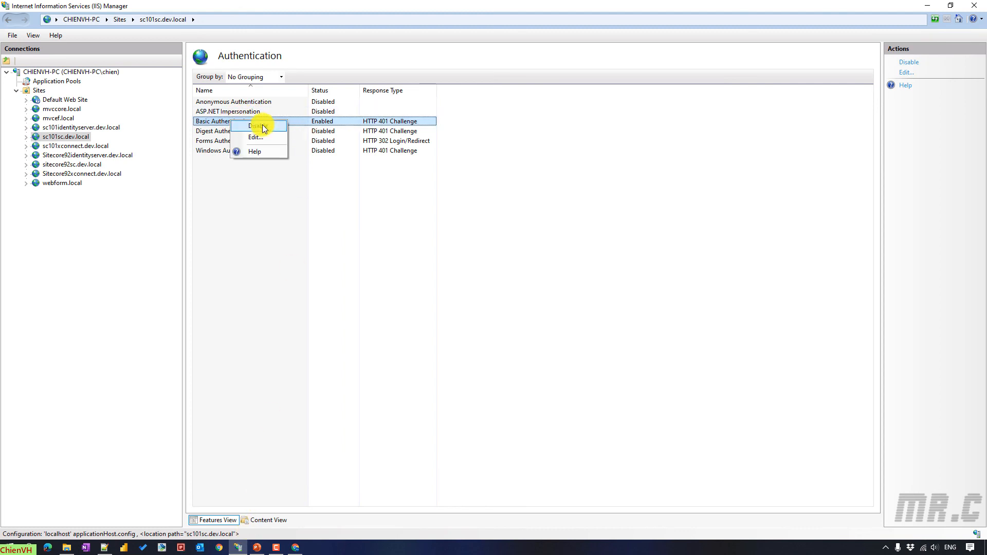
click(262, 126)
click(245, 102)
click(254, 221)
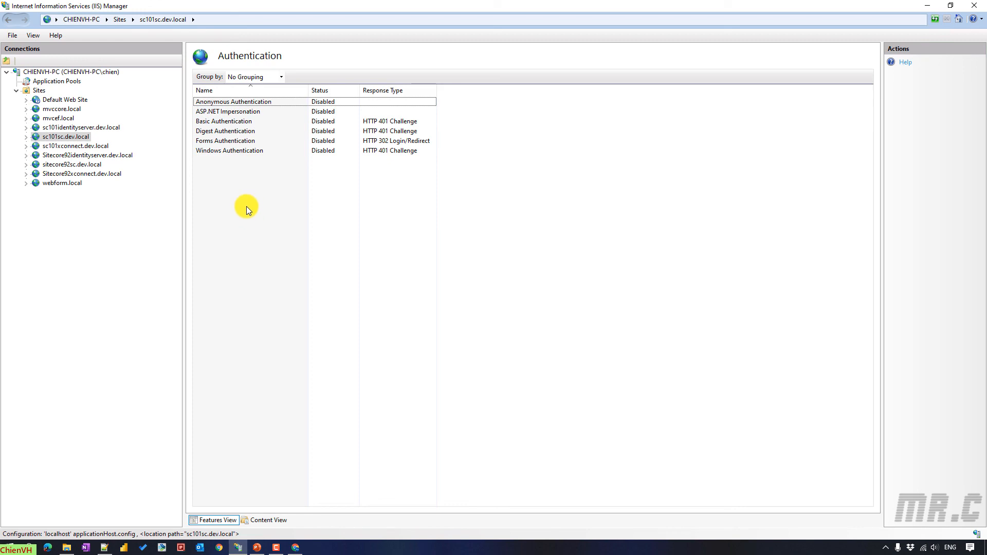
click(255, 101)
right_click(255, 101)
click(272, 106)
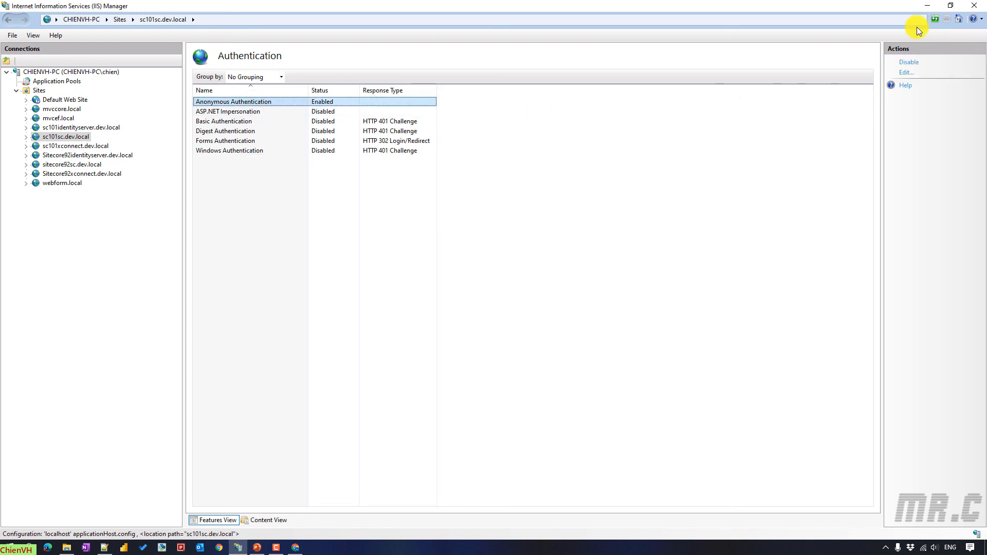
- Strip the login redirect from the Chrome address so it reloads plain sc101sc.dev.local
click(928, 6)
click(140, 26)
click(140, 27)
key(shift+End)
key(Delete)
key(Return)
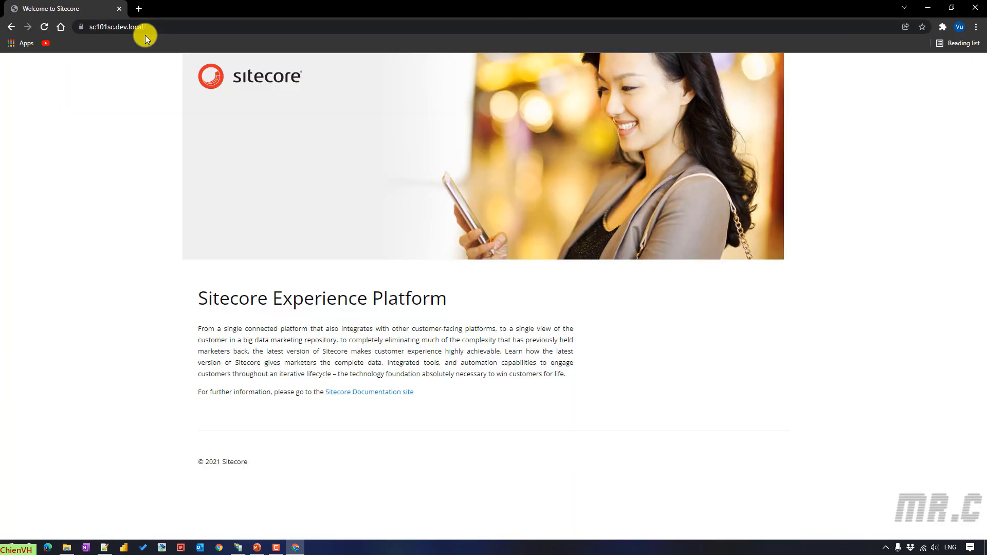
- Load sc101sc.dev.local in a fresh incognito window, reaching the Sitecore welcome page with no sign-in
click(975, 27)
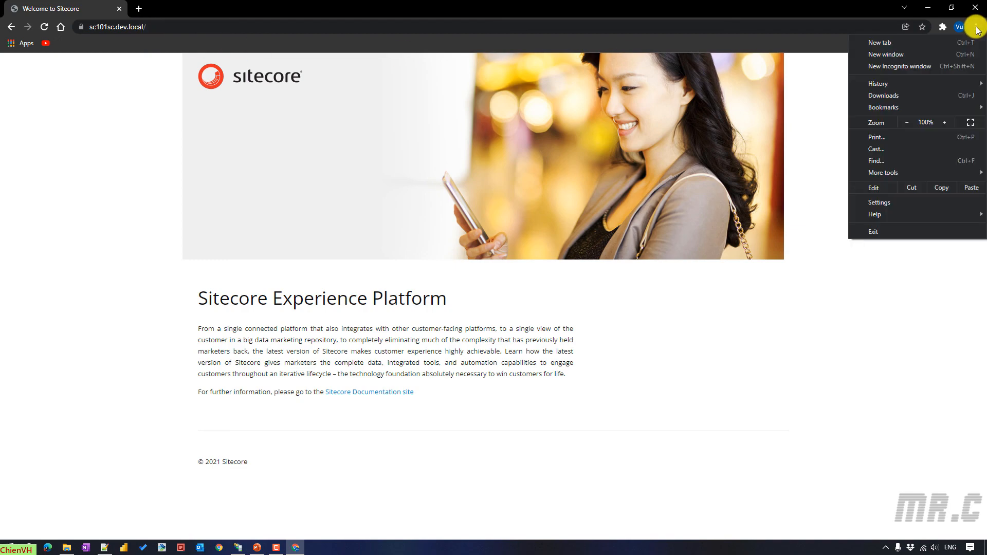
click(933, 66)
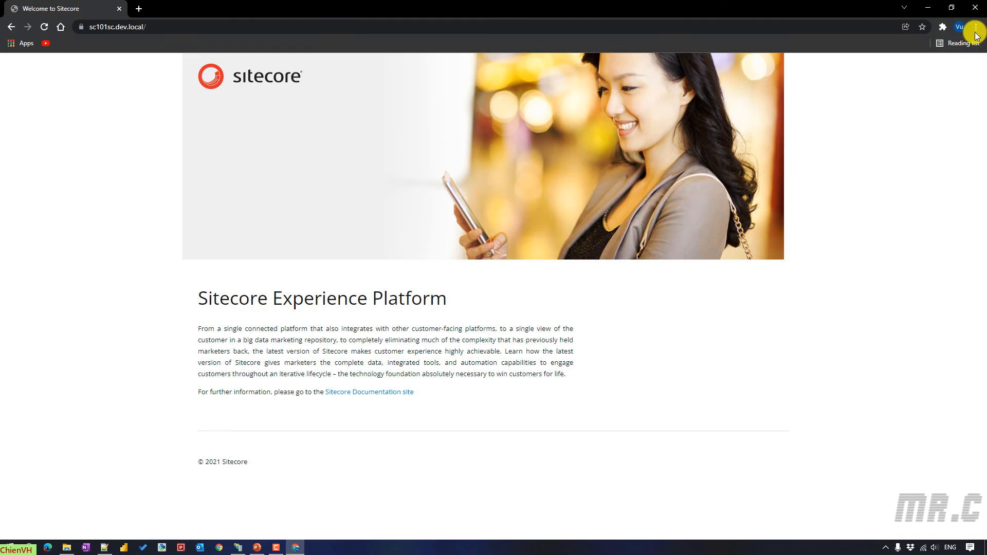
click(975, 27)
click(934, 65)
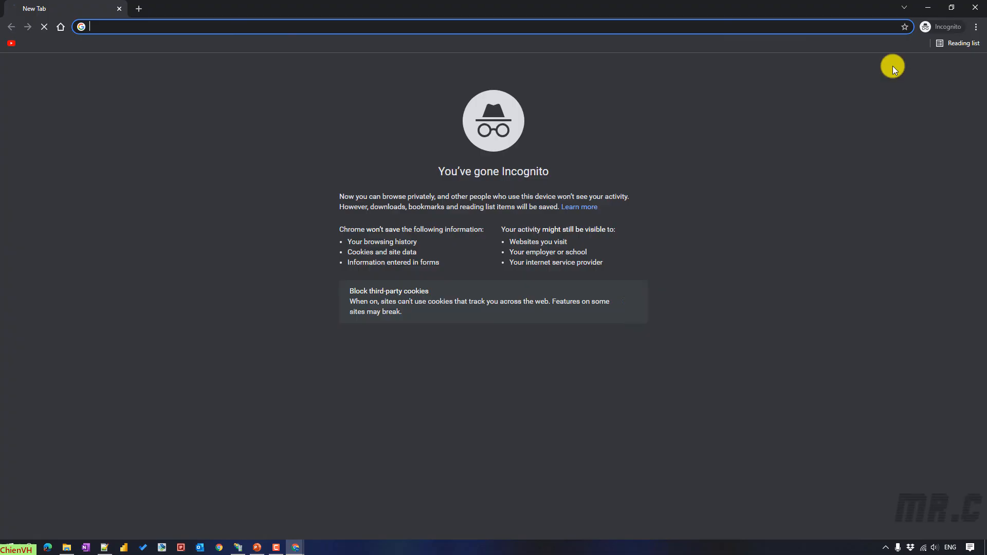
text(https://sc101sc.dev.local/)
key(Return)
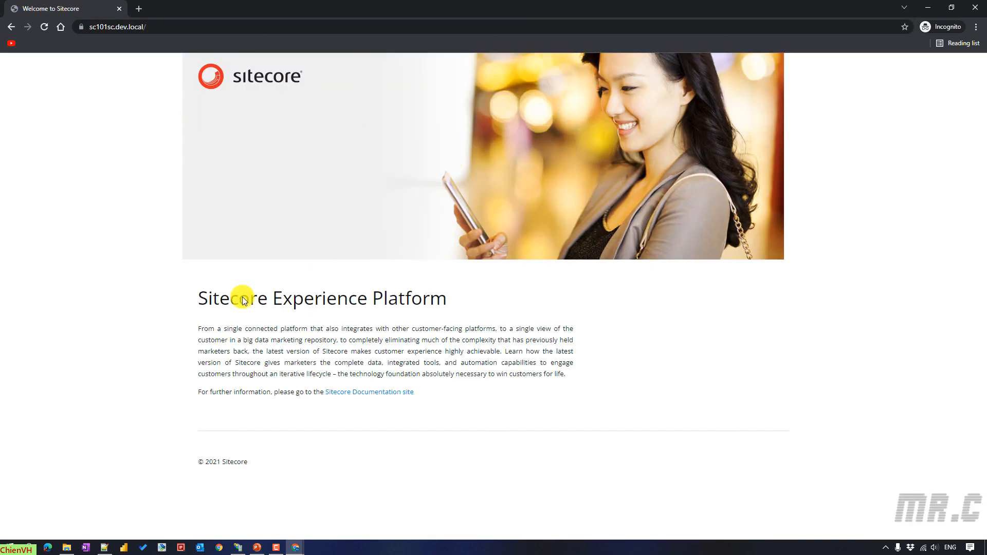